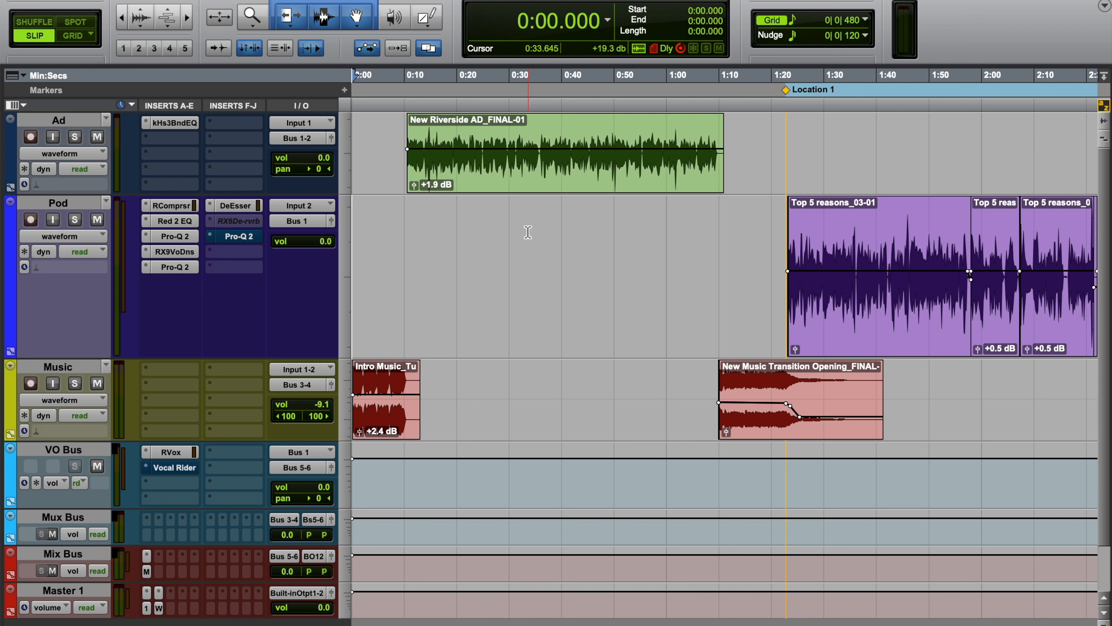
# Select the Pod track and review the settings of its RCompressor insert, then close the plug-in
pyautogui.press('super+bracketright')
pyautogui.press('super+bracketright')
pyautogui.press('super+bracketleft')
pyautogui.press('super+bracketleft')
pyautogui.press('super+bracketleft')
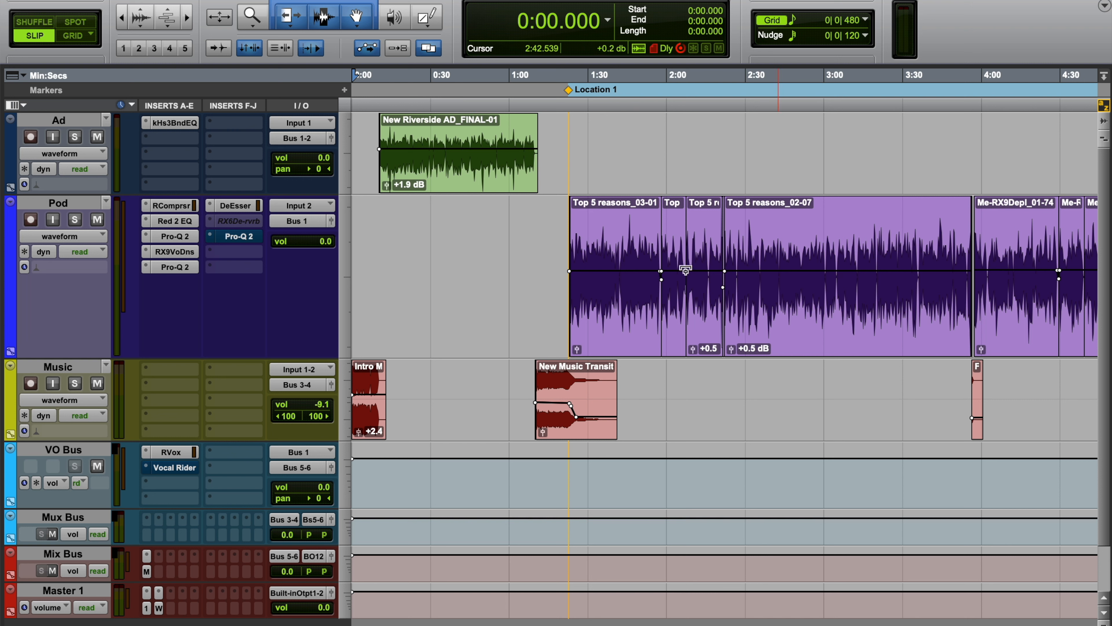
pyautogui.click(77, 206)
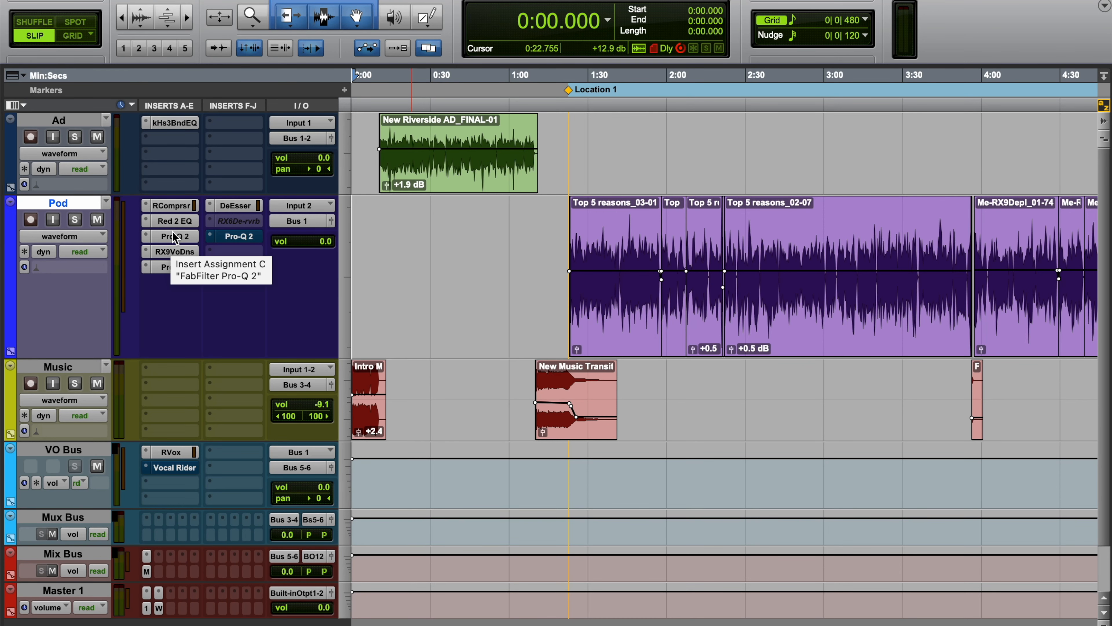
pyautogui.click(182, 206)
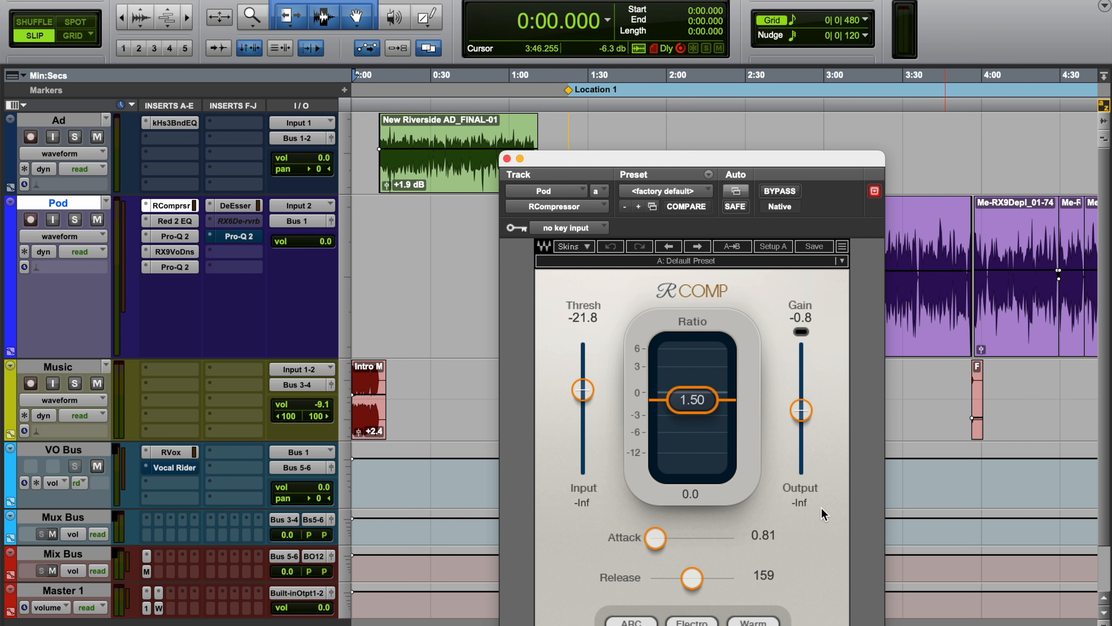
pyautogui.moveTo(622, 154); pyautogui.dragTo(639, 32)
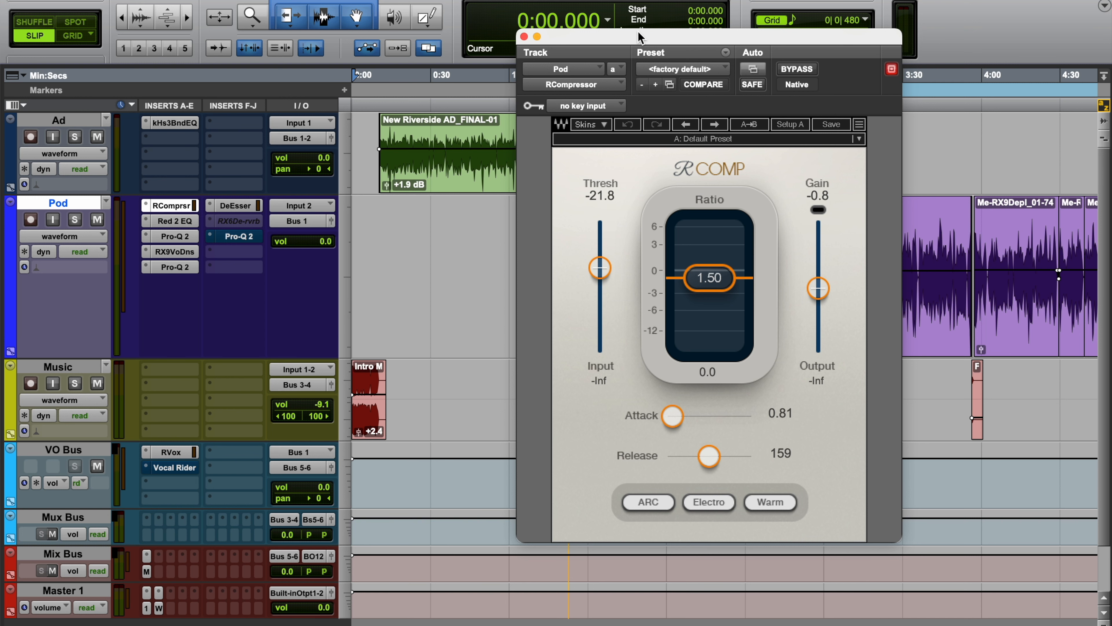
pyautogui.scroll(-2, 528, 36)
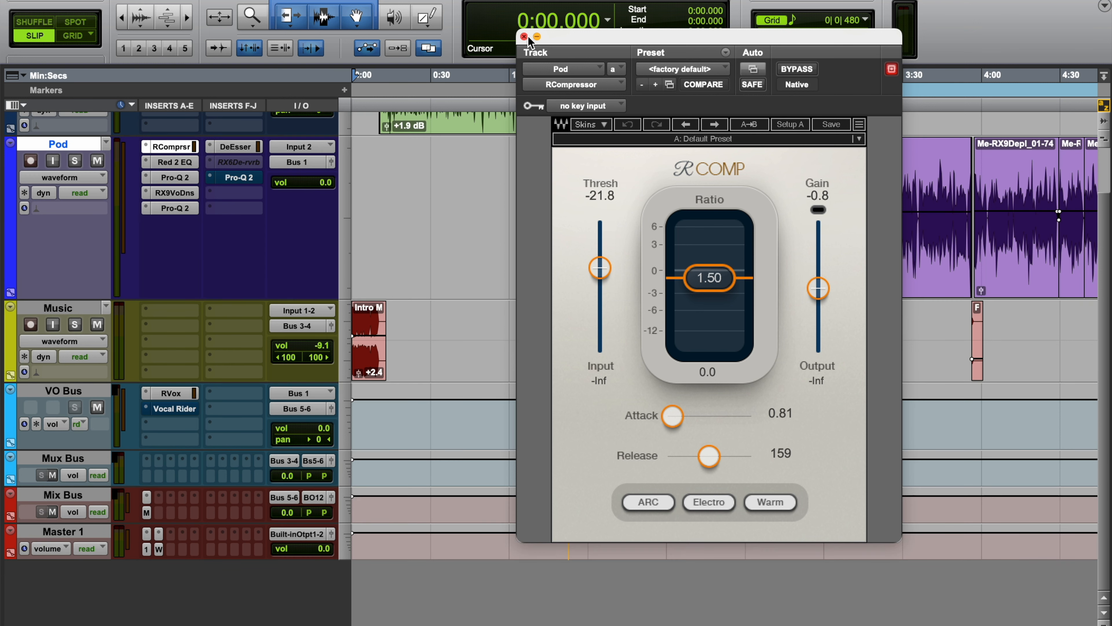
pyautogui.scroll(2, 479, 195)
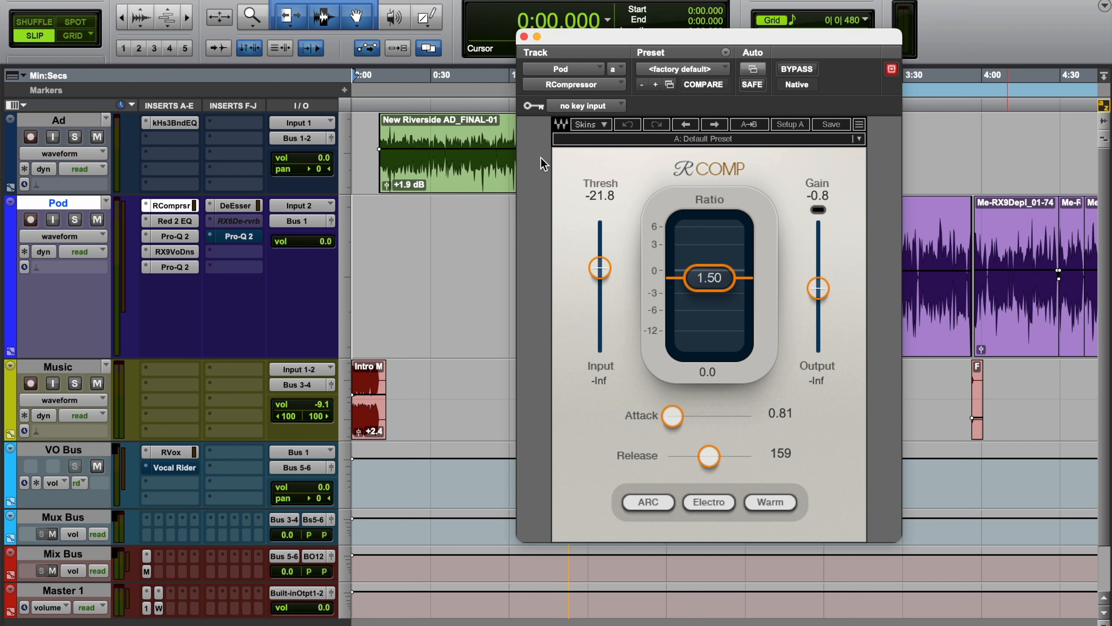
pyautogui.click(525, 35)
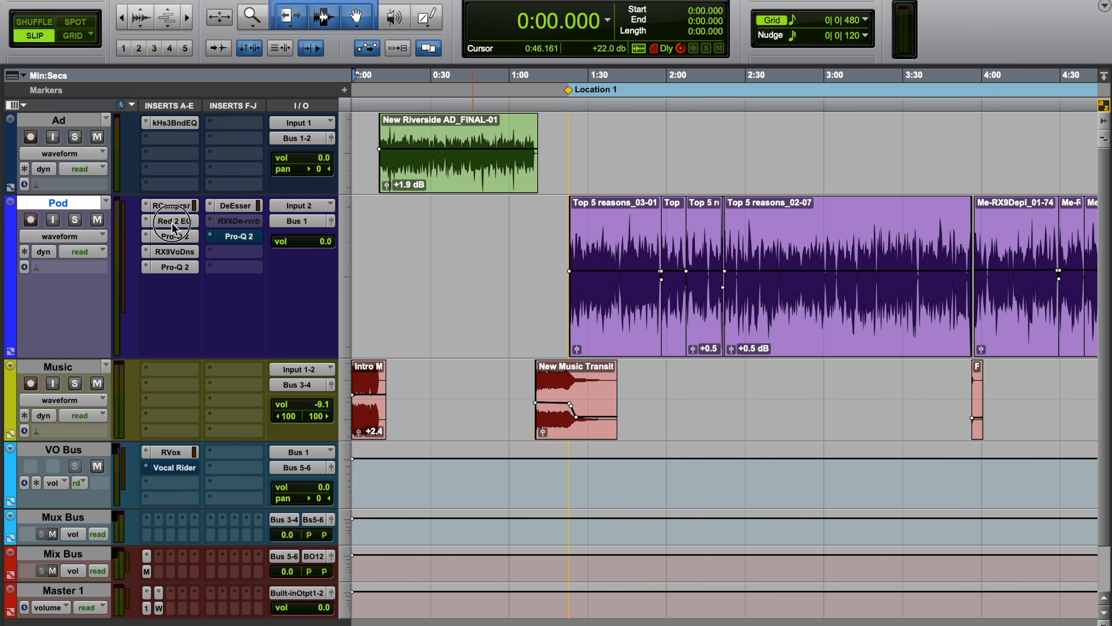
# Review the Red 2 EQ insert on the Pod track with its VOX Lead preset, then close it
pyautogui.click(168, 222)
pyautogui.moveTo(643, 43); pyautogui.dragTo(599, 46)
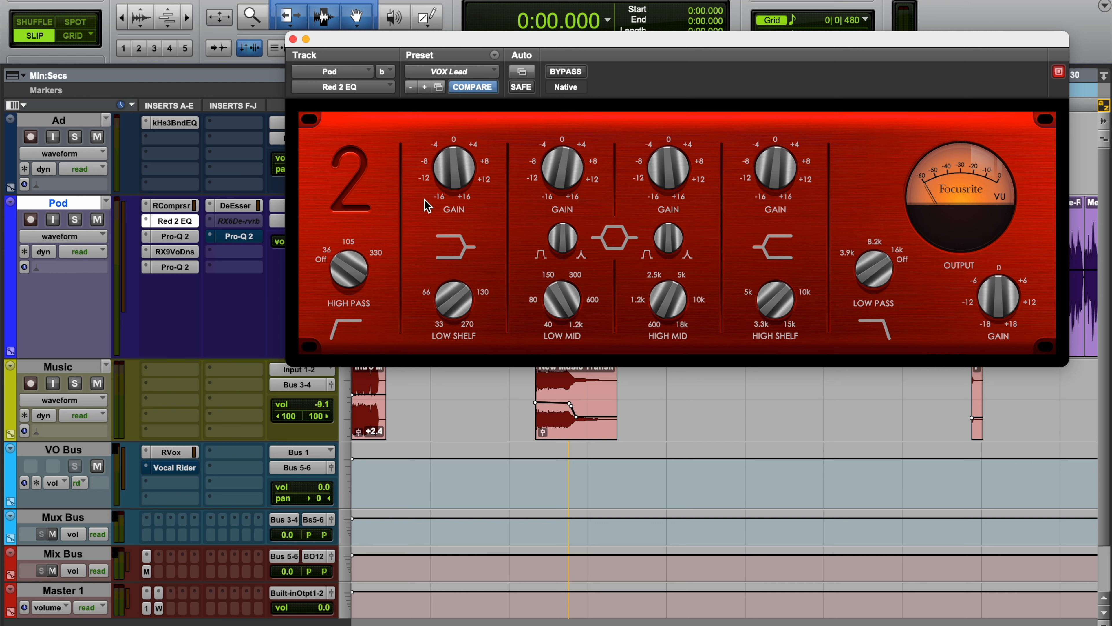
pyautogui.moveTo(957, 40); pyautogui.dragTo(874, 21)
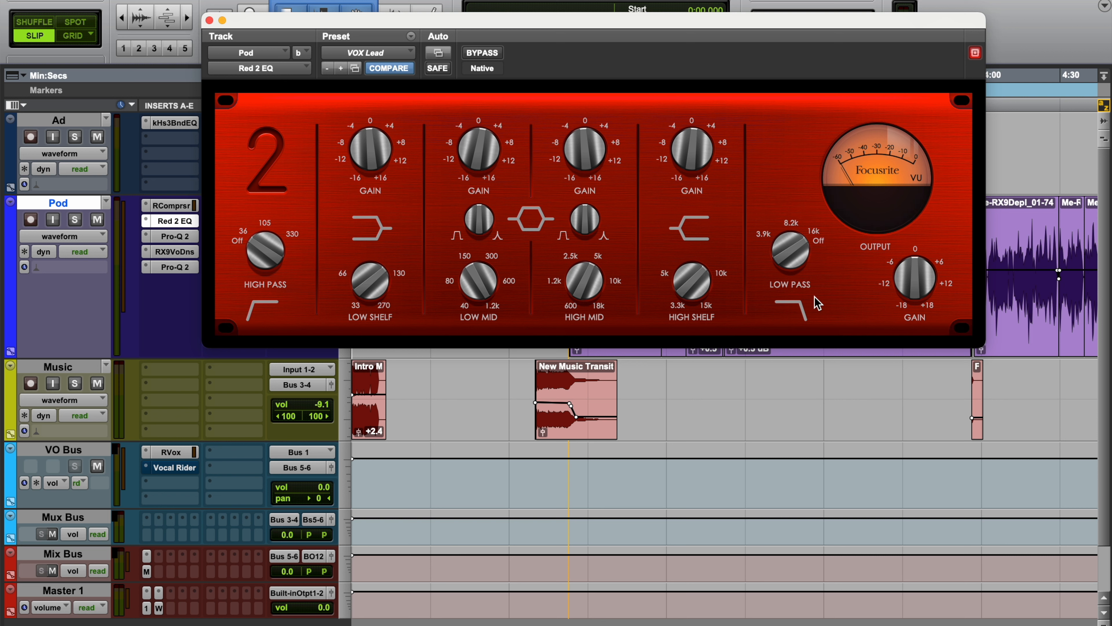
pyautogui.click(531, 20)
pyautogui.moveTo(531, 20); pyautogui.dragTo(600, 33)
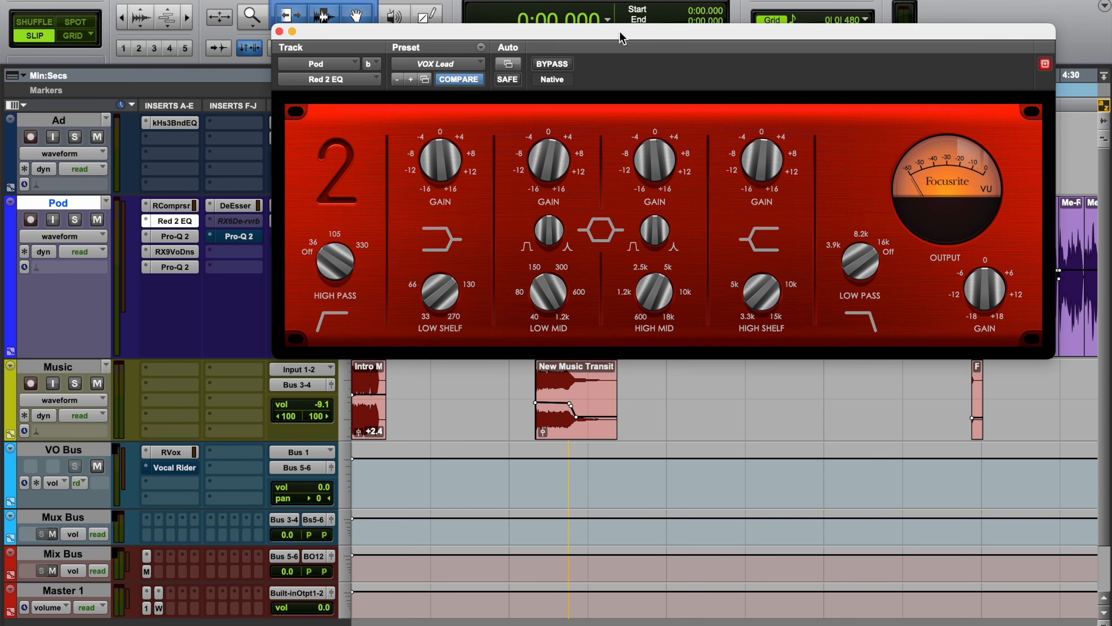
pyautogui.moveTo(615, 27); pyautogui.dragTo(590, 10)
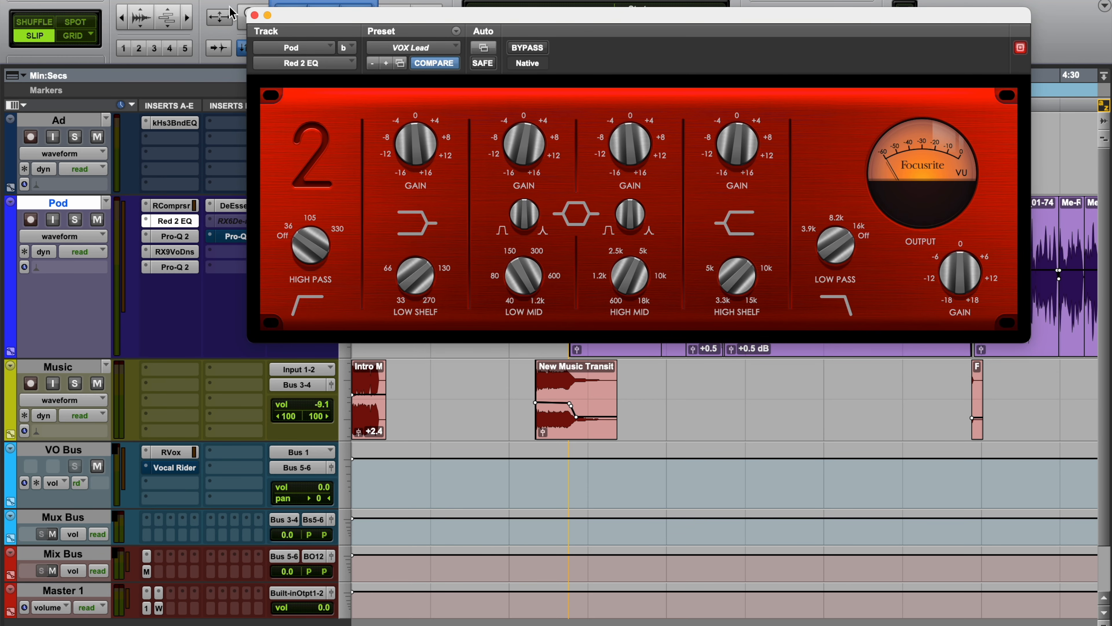
pyautogui.click(254, 16)
# Inspect the Low Cut band of the Pod track's first Pro-Q 2 insert and compare the curve with the Red 2 EQ
pyautogui.click(184, 236)
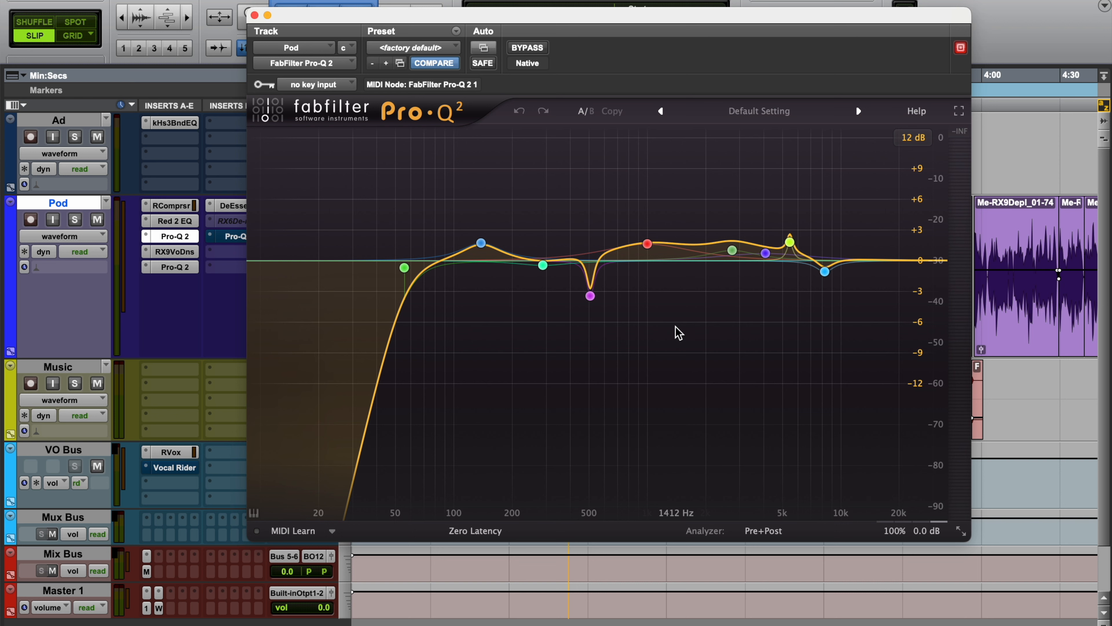
pyautogui.click(405, 267)
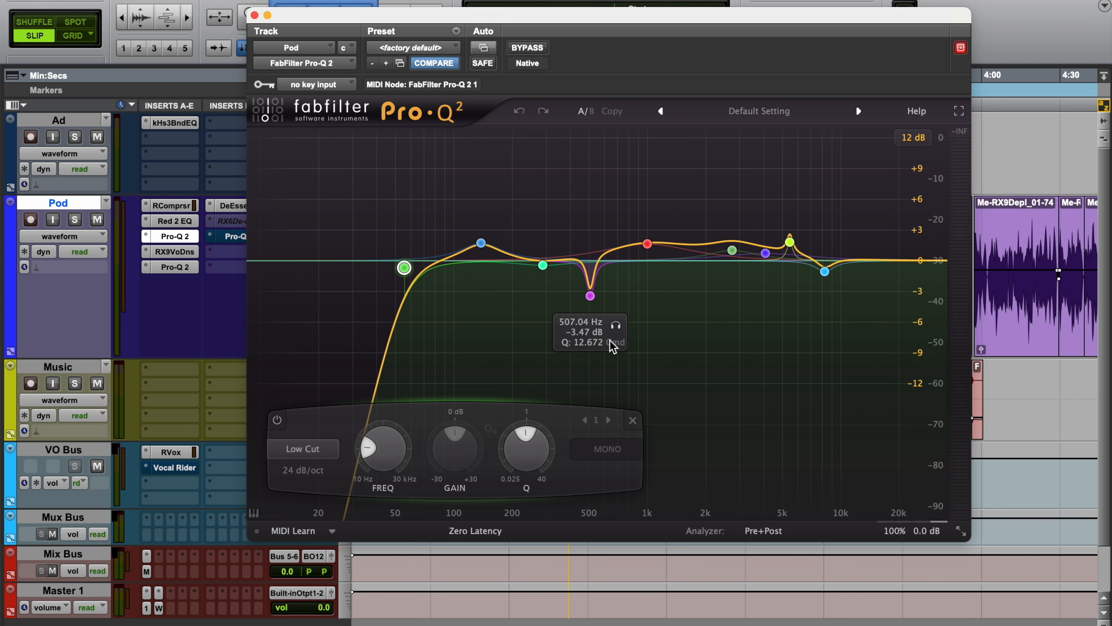
pyautogui.click(188, 226)
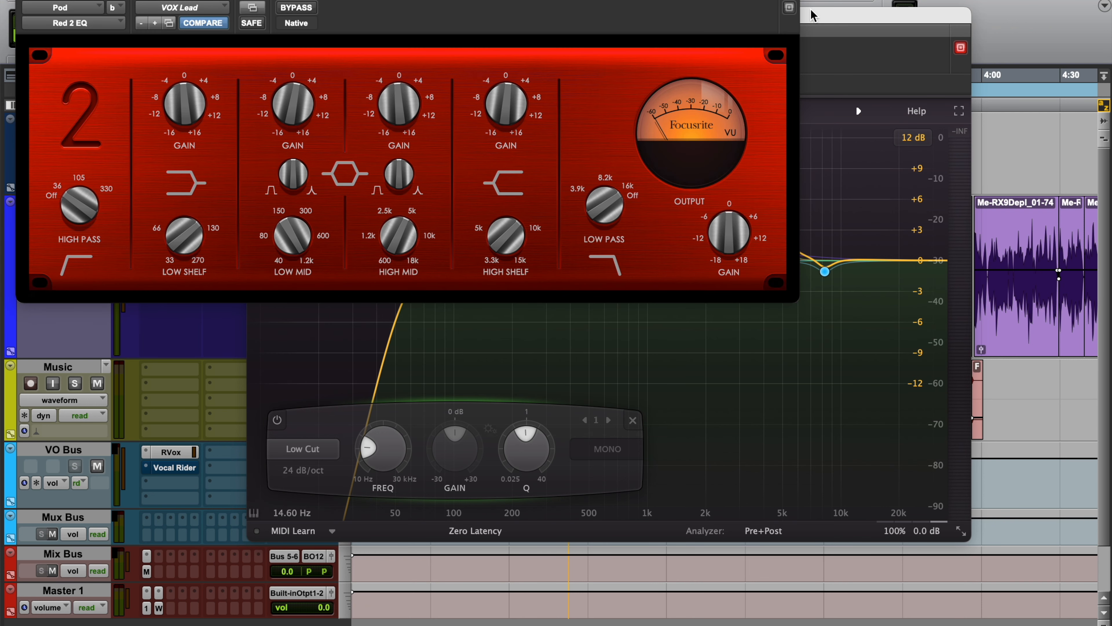
pyautogui.click(876, 19)
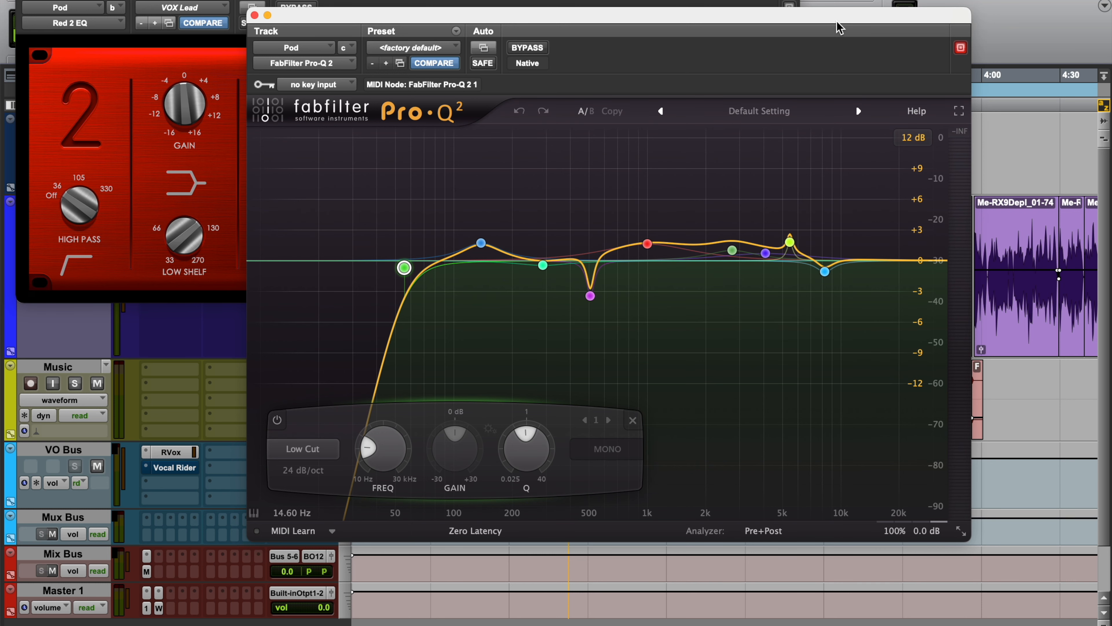
pyautogui.moveTo(476, 16); pyautogui.dragTo(507, 34)
pyautogui.click(23, 1)
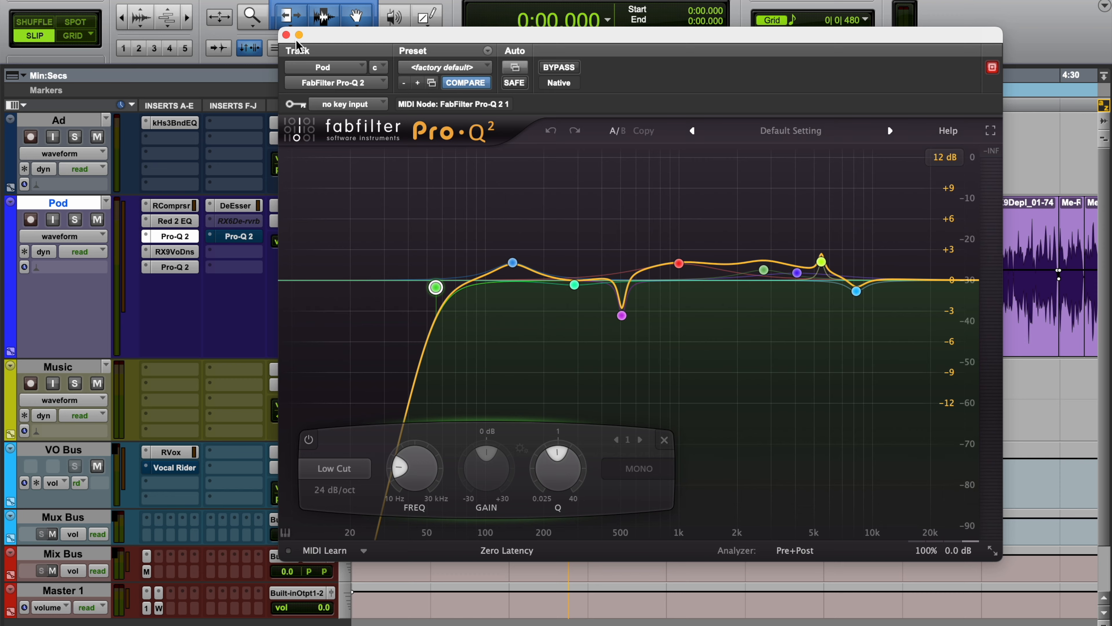
pyautogui.click(287, 35)
# Optimize the Pod track's RX 9 Voice De-noise insert for Dialogue and use the Gentle filter type
pyautogui.click(184, 252)
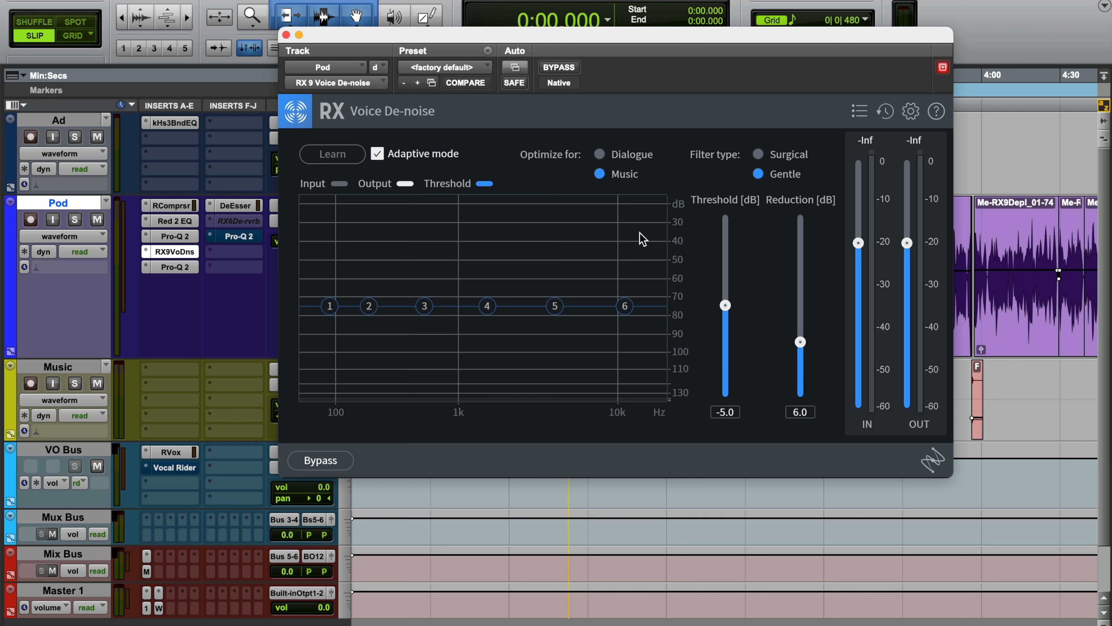
pyautogui.click(599, 154)
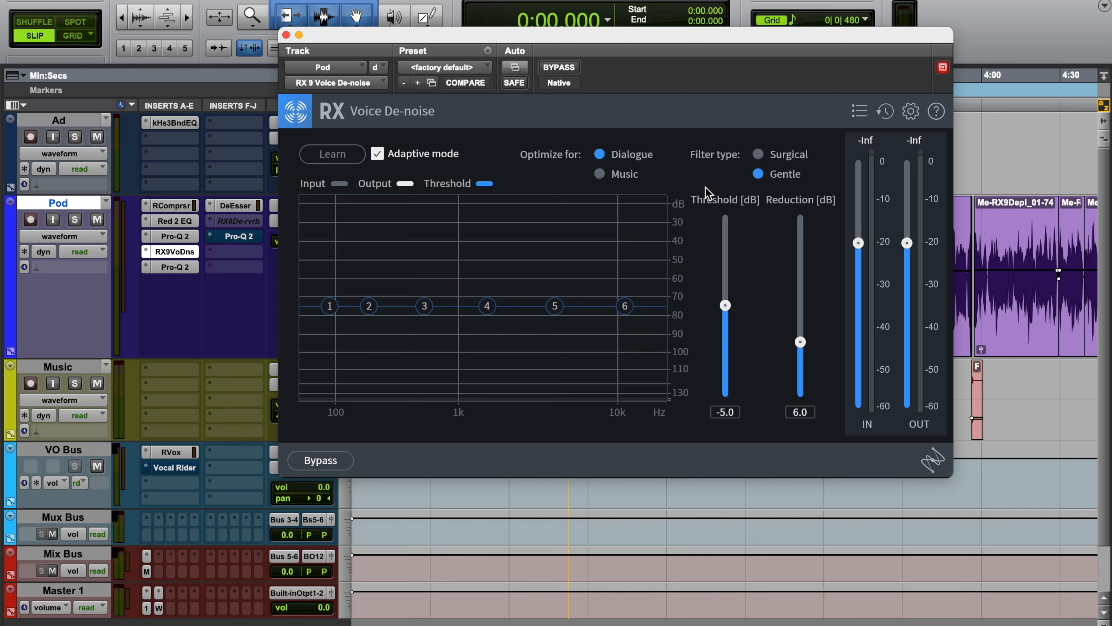
pyautogui.click(762, 157)
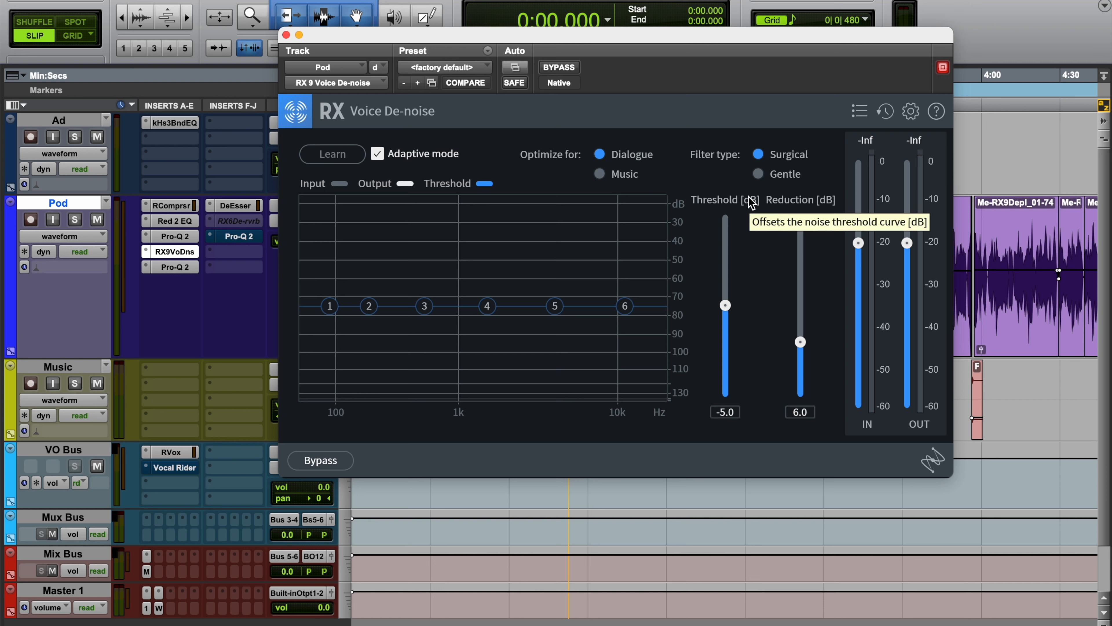
pyautogui.click(760, 175)
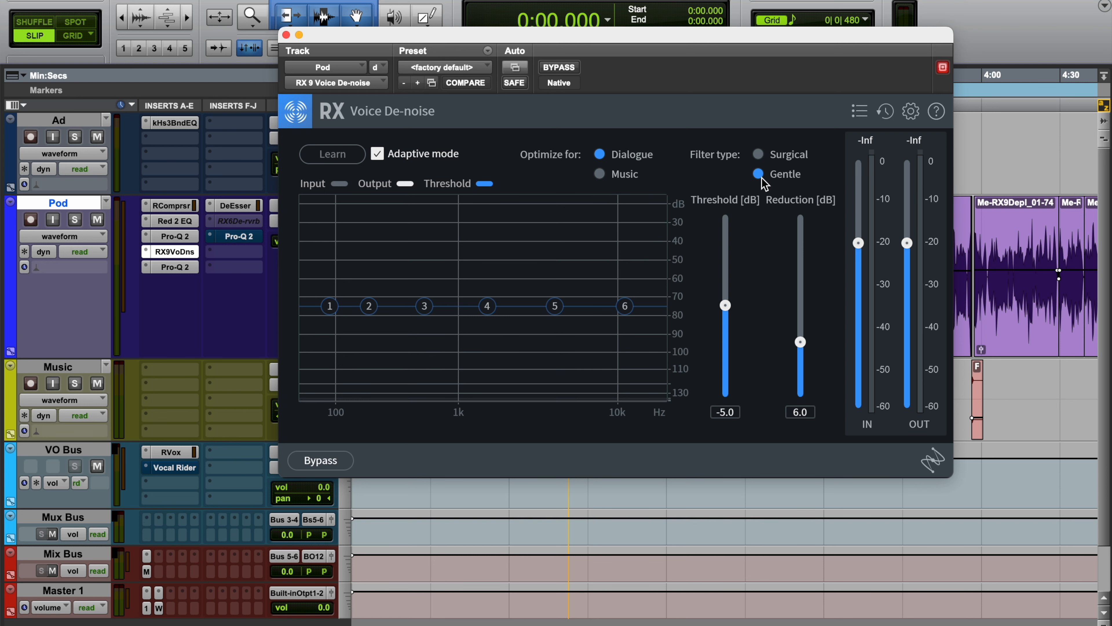
# Play the Pod track from about 4:10 and again from about 4:04 to observe the adaptive noise reduction
pyautogui.click(1009, 222)
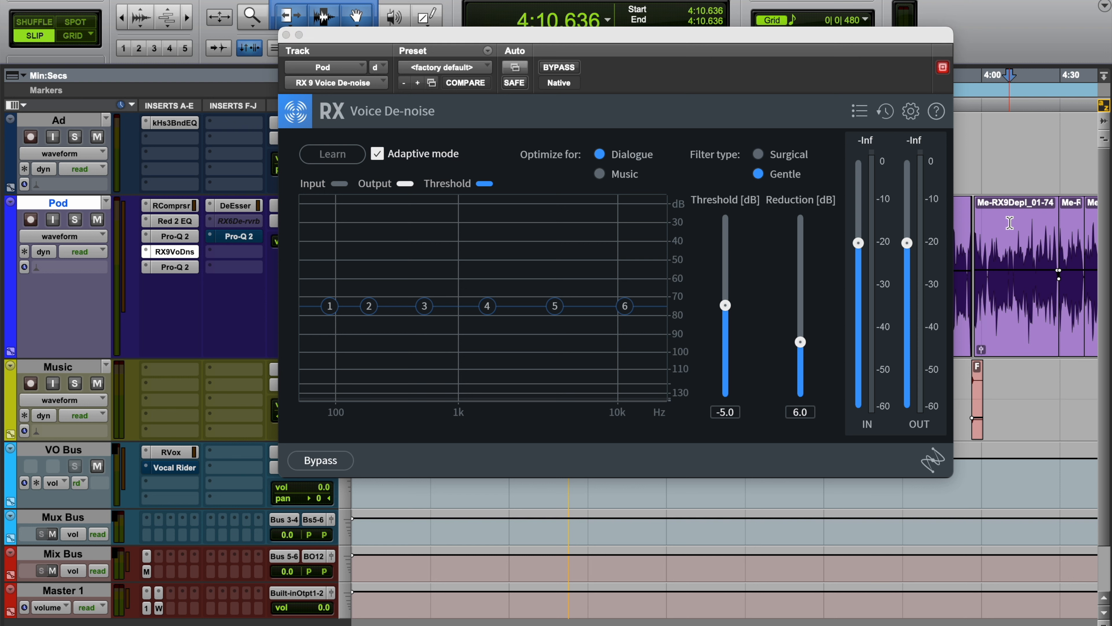
pyautogui.press('space')
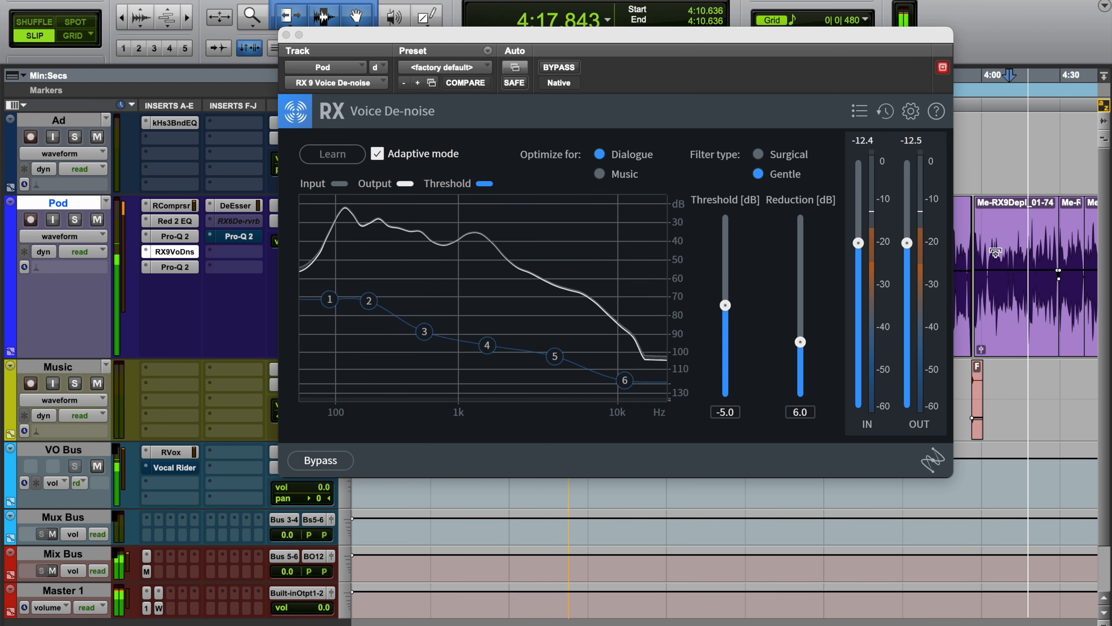
pyautogui.press('space')
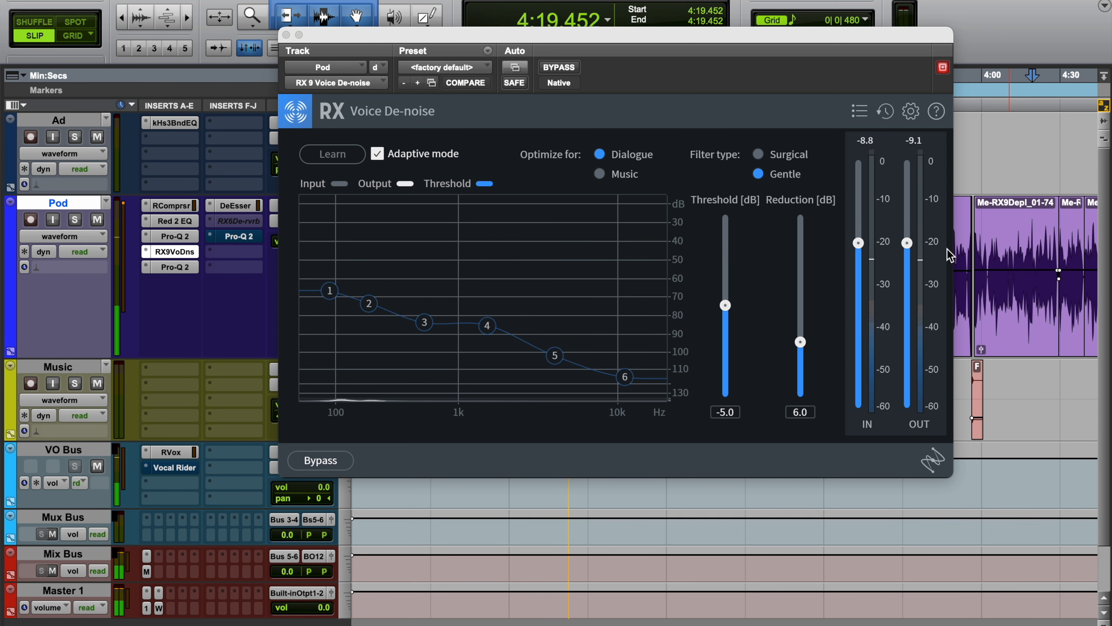
pyautogui.click(992, 128)
pyautogui.press('space')
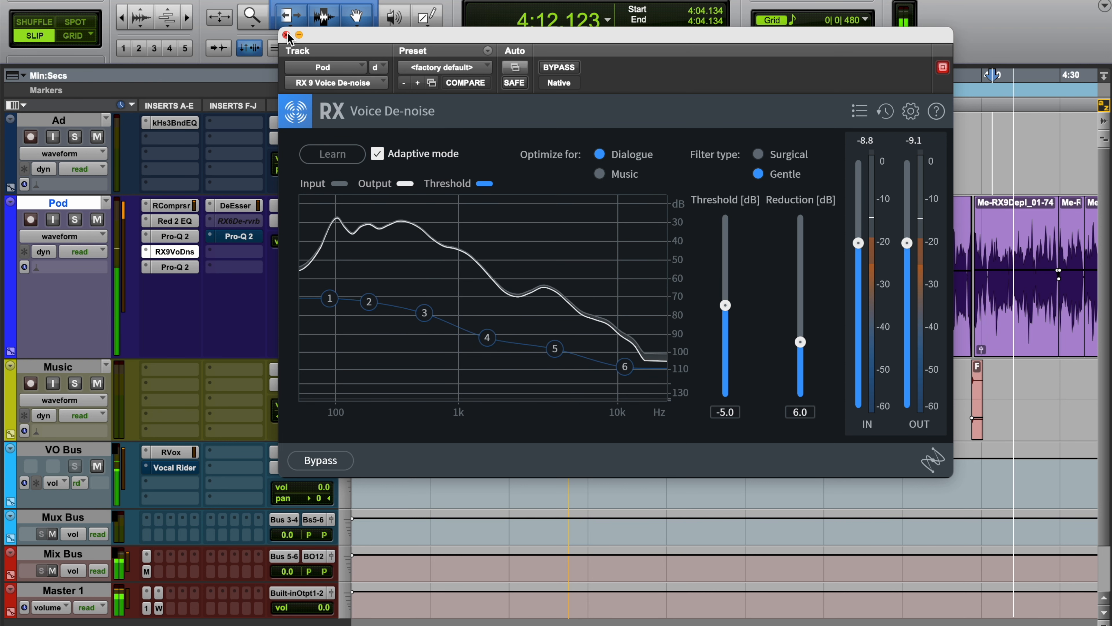
pyautogui.press('space')
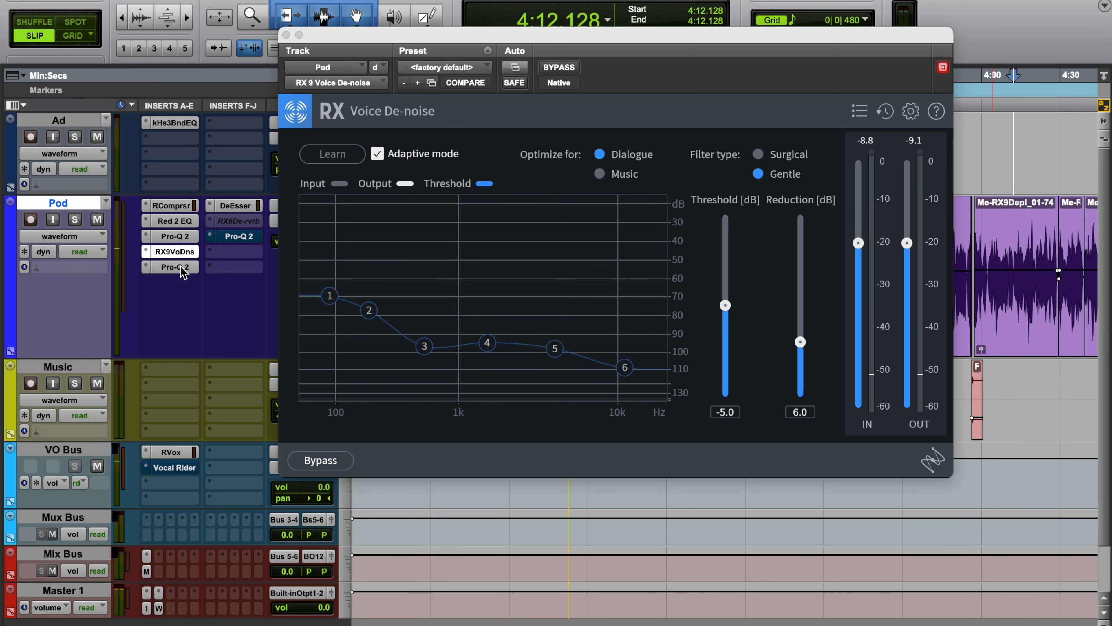
# Inspect the narrow cut bands in the Pod track's second Pro-Q 2 insert, directly after Voice De-noise
pyautogui.click(180, 266)
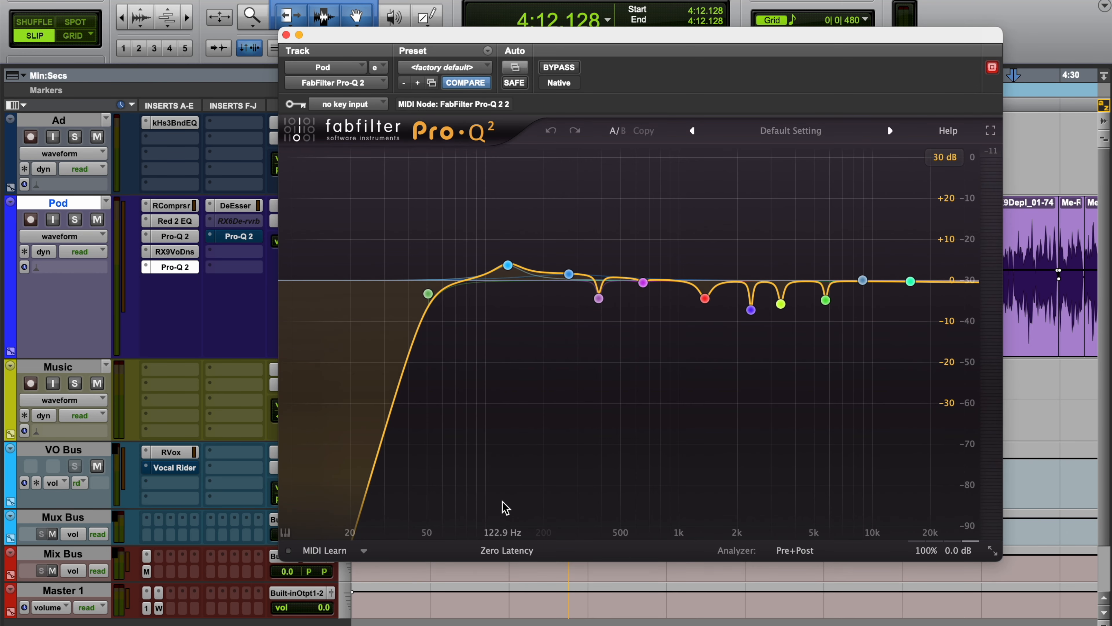
pyautogui.moveTo(753, 309)
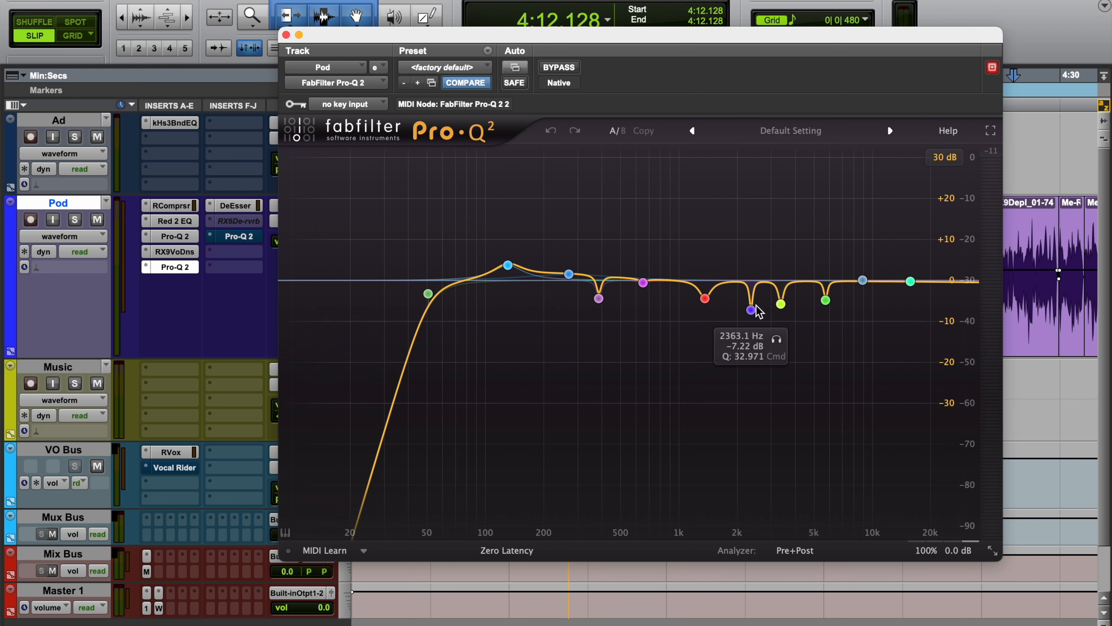
pyautogui.scroll(2, 754, 310)
pyautogui.scroll(-2, 752, 309)
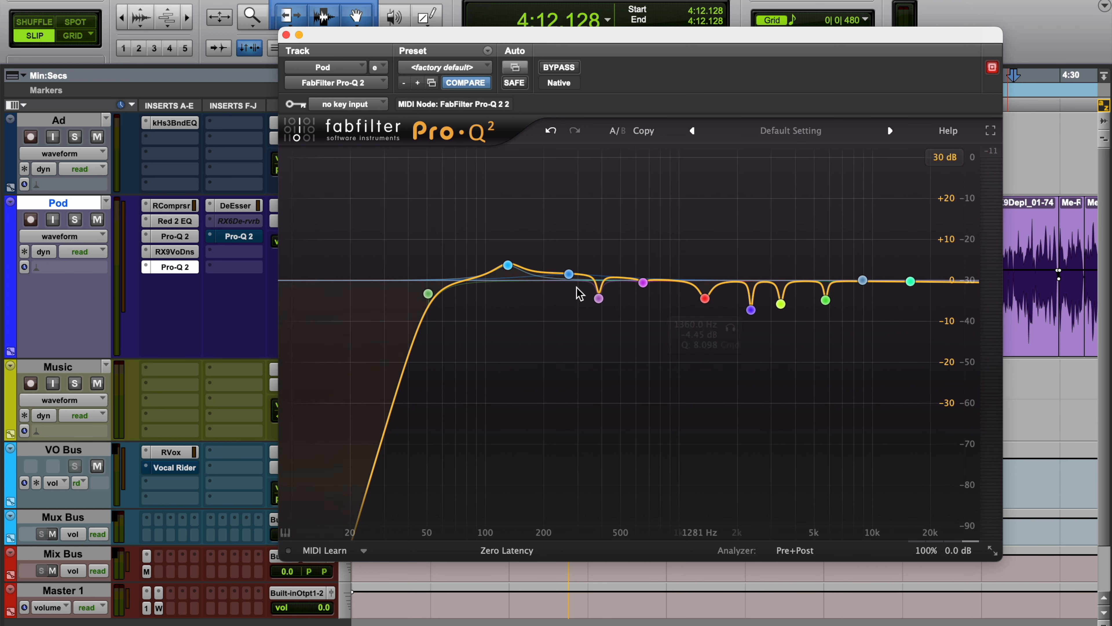
pyautogui.click(286, 34)
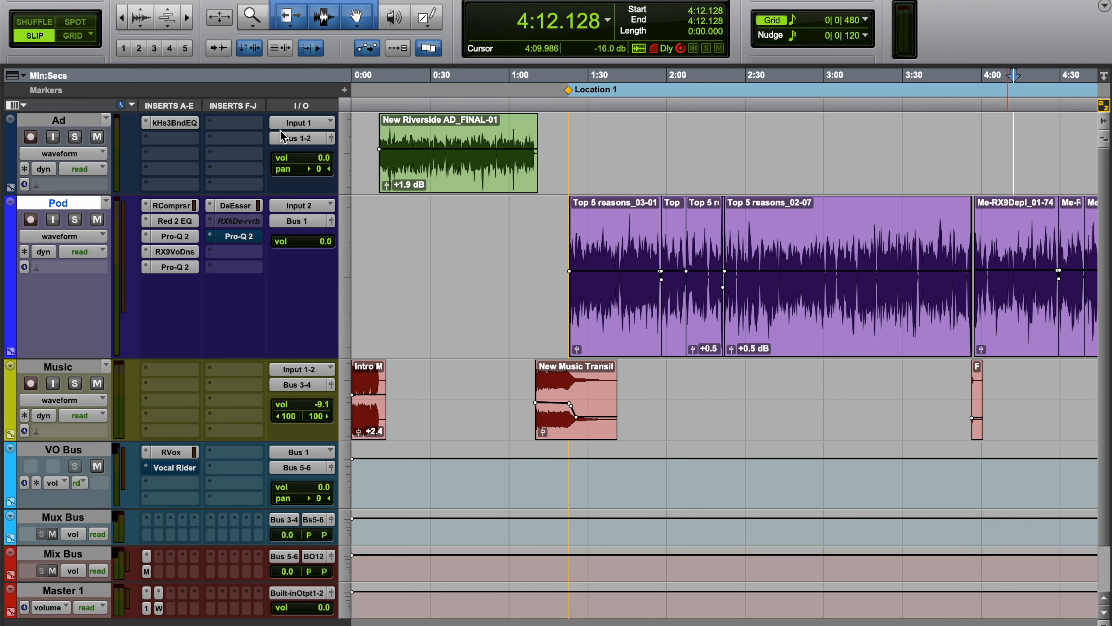
# Review the Pod track's DeEsser insert and recheck the RX 9 Voice De-noise settings
pyautogui.click(240, 206)
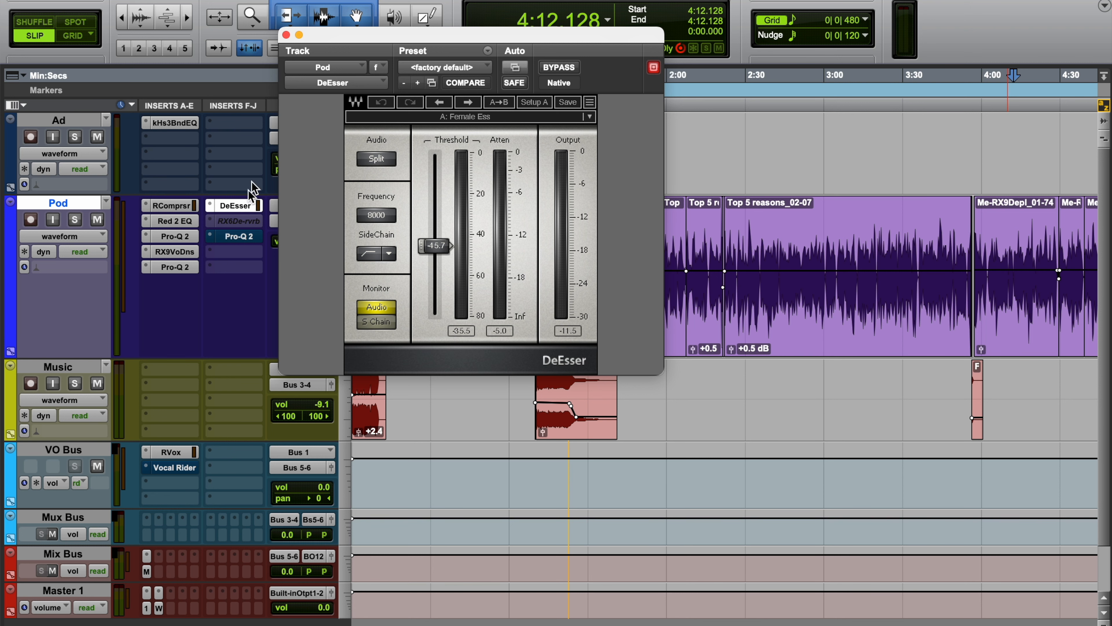
pyautogui.click(285, 34)
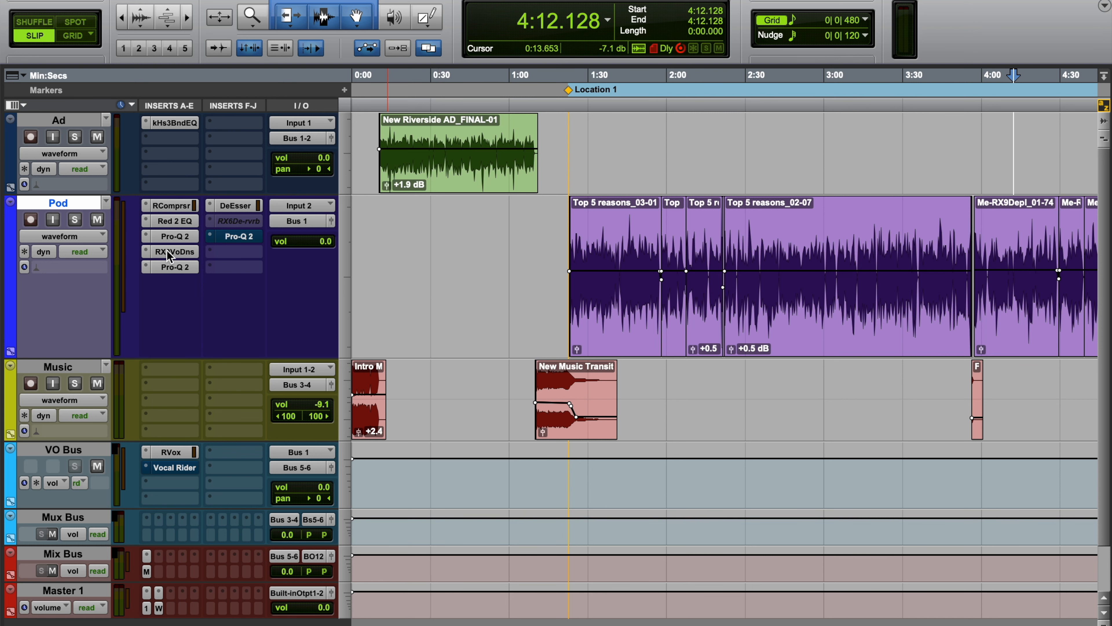
pyautogui.click(196, 255)
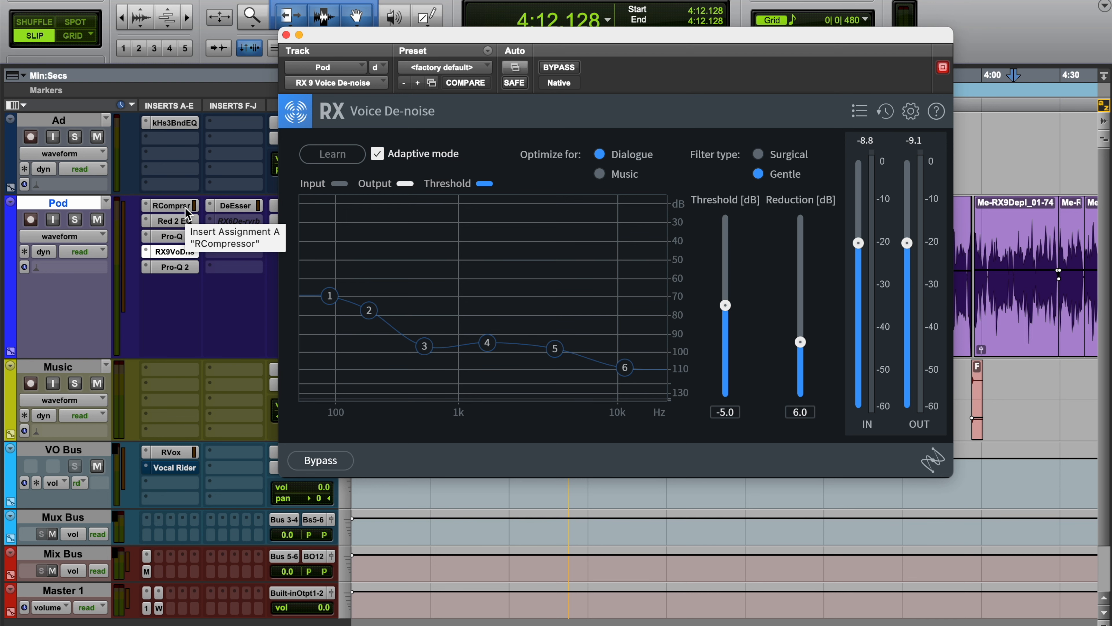
pyautogui.click(286, 34)
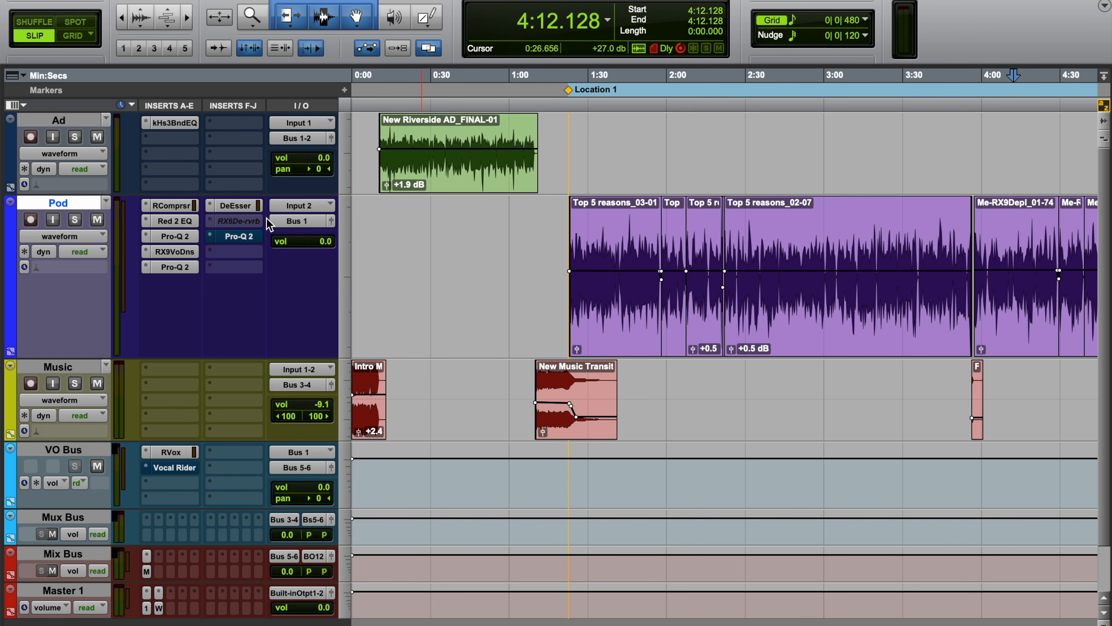
# Open the Pod track's RX 6 De-reverb insert and try to bypass it
pyautogui.click(260, 222)
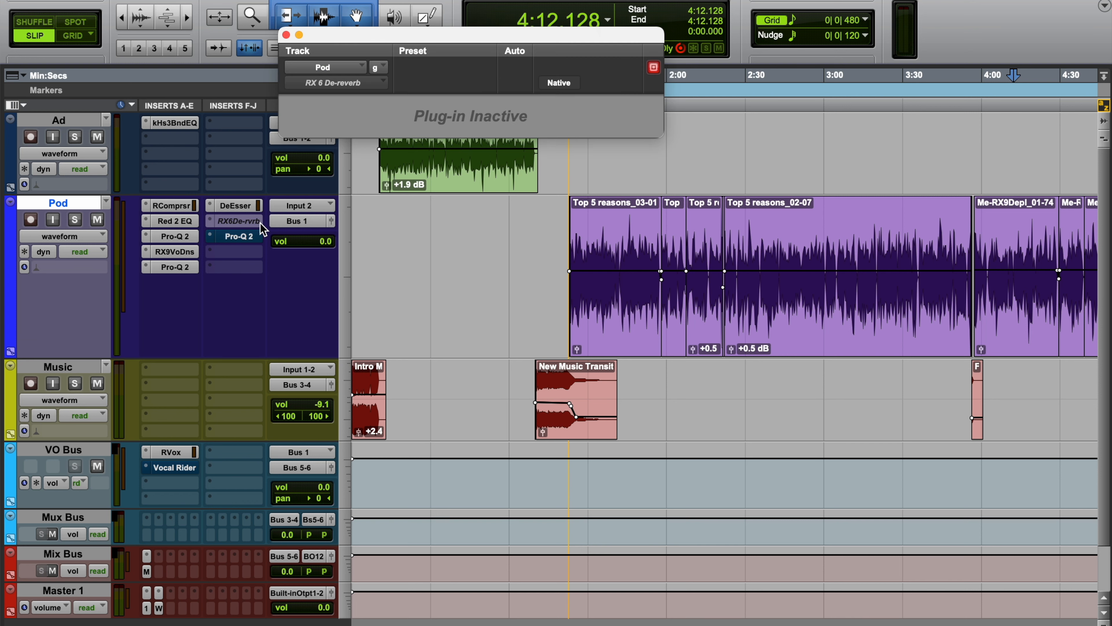
pyautogui.click(287, 35)
pyautogui.keyDown('super'); pyautogui.click(245, 220); pyautogui.keyUp('super')
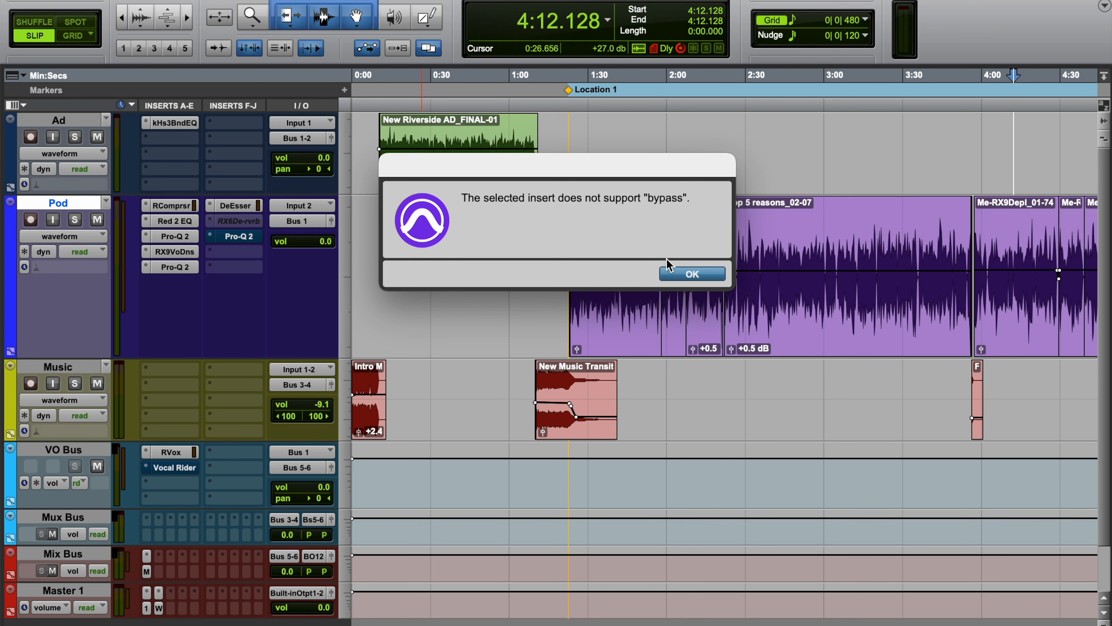
pyautogui.click(694, 275)
# Replace the Pod track's RX 6 De-reverb insert with the mono RX 9 De-reverb noise reduction plug-in
pyautogui.click(209, 223)
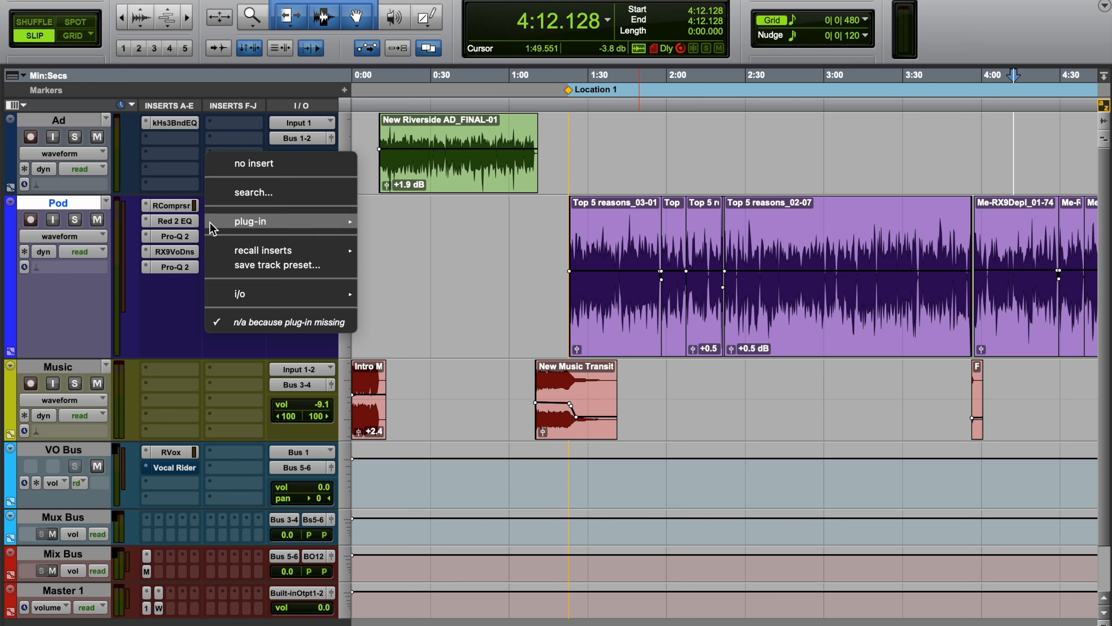
pyautogui.moveTo(263, 221)
pyautogui.moveTo(433, 328)
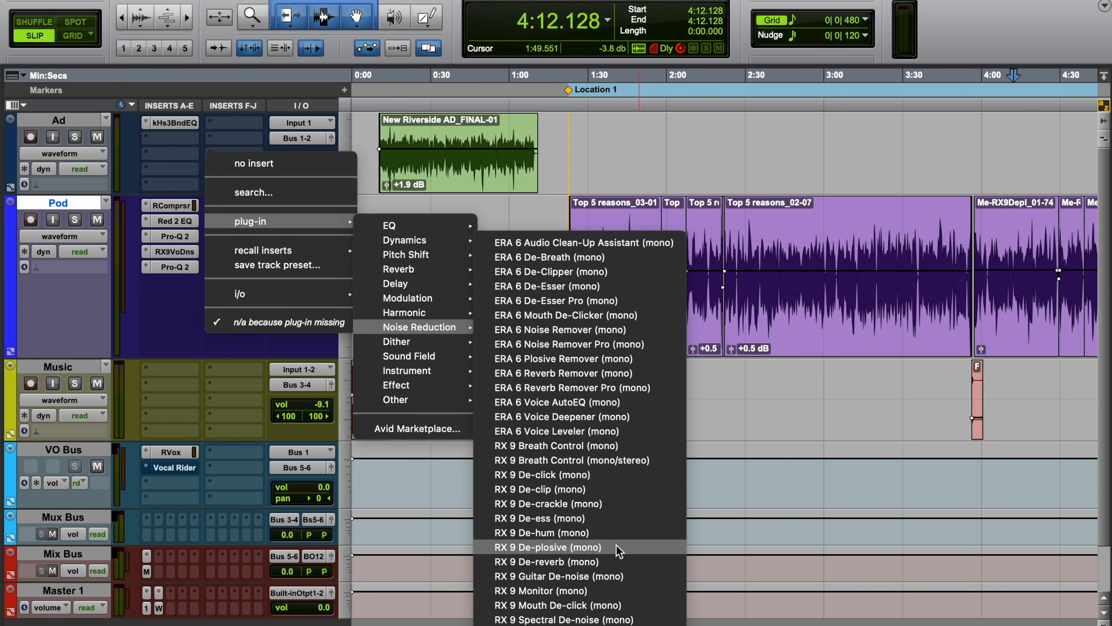
pyautogui.click(604, 562)
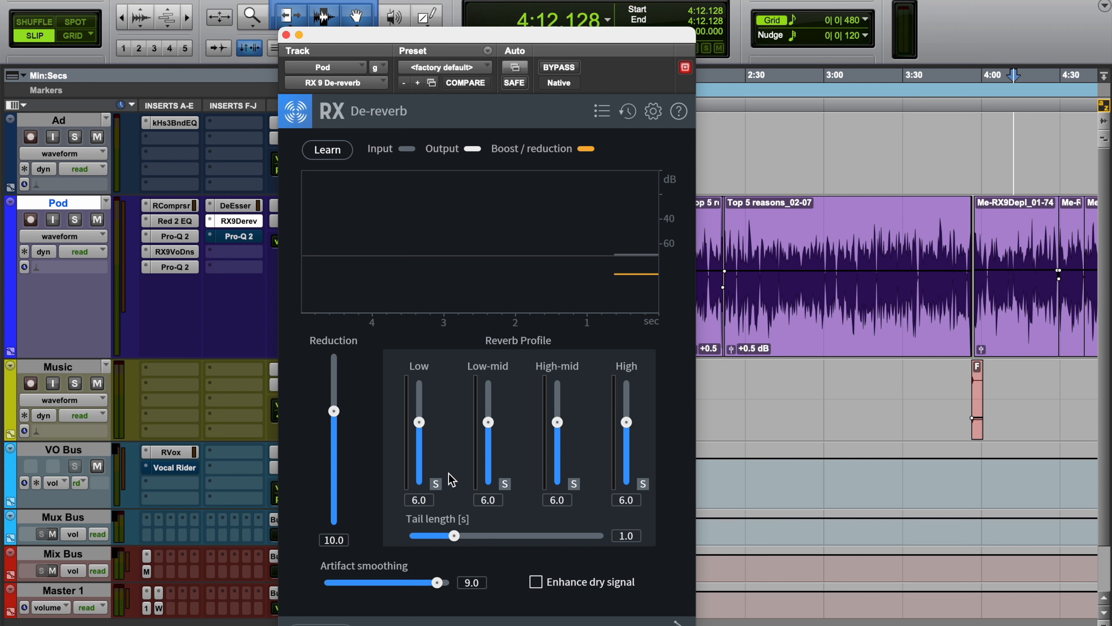
# Set RX 9 De-reverb's Reduction to 4.2, Tail length to 1.3 s, and the reverb profile's Low-mid to 7.1, High-mid to 7.3 and High to 7.5
pyautogui.moveTo(334, 411); pyautogui.dragTo(341, 450)
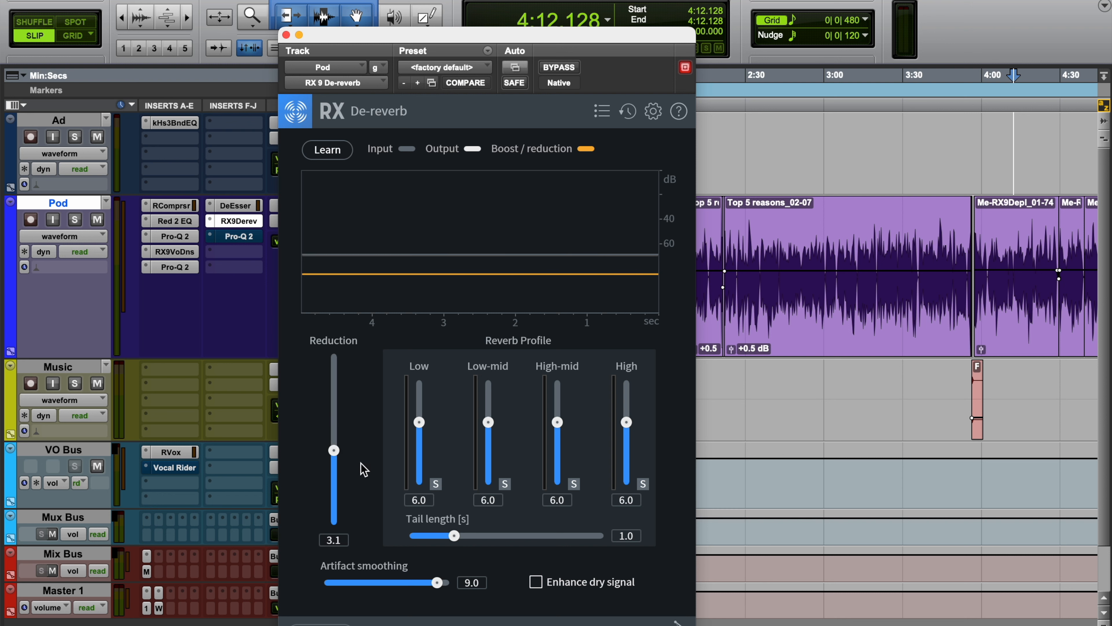
pyautogui.moveTo(555, 422); pyautogui.dragTo(500, 412)
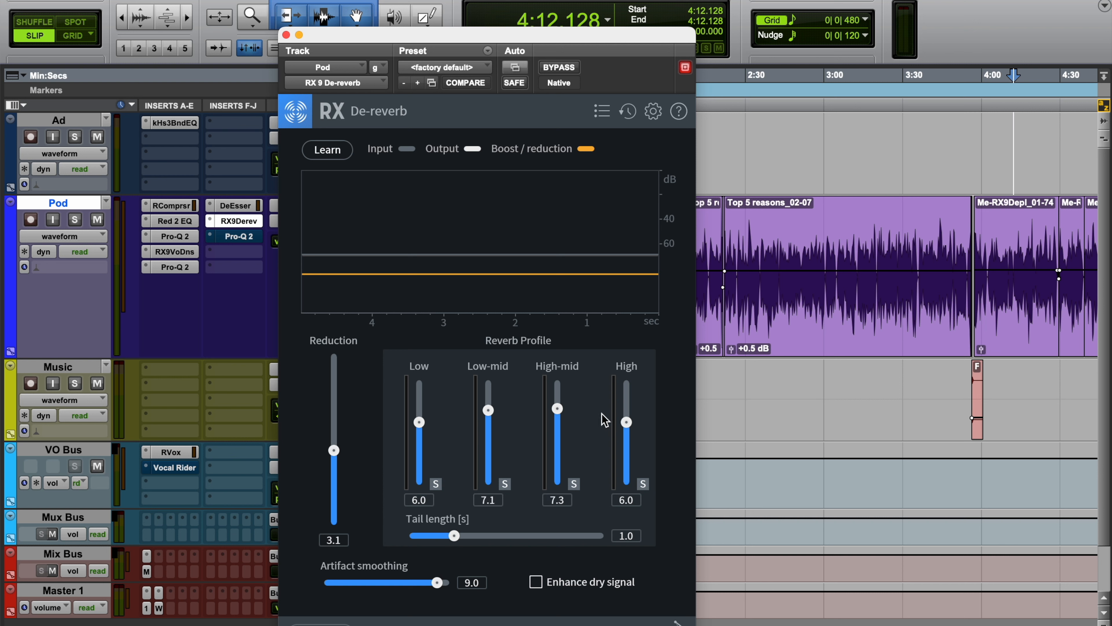
pyautogui.moveTo(627, 422); pyautogui.dragTo(627, 406)
pyautogui.moveTo(454, 535); pyautogui.dragTo(489, 536)
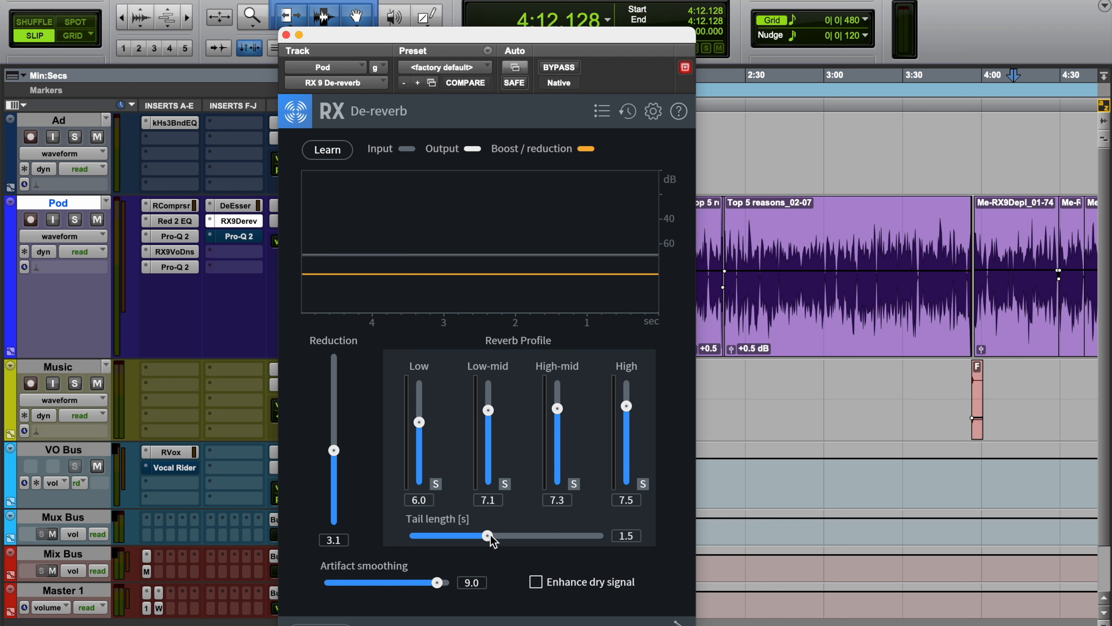
pyautogui.moveTo(339, 453)
pyautogui.mouseDown()
pyautogui.moveTo(349, 448)
pyautogui.moveTo(340, 450)
pyautogui.mouseUp()
pyautogui.moveTo(493, 535)
pyautogui.mouseDown()
pyautogui.moveTo(713, 535)
pyautogui.moveTo(630, 550)
pyautogui.moveTo(598, 537)
pyautogui.moveTo(475, 537)
pyautogui.mouseUp()
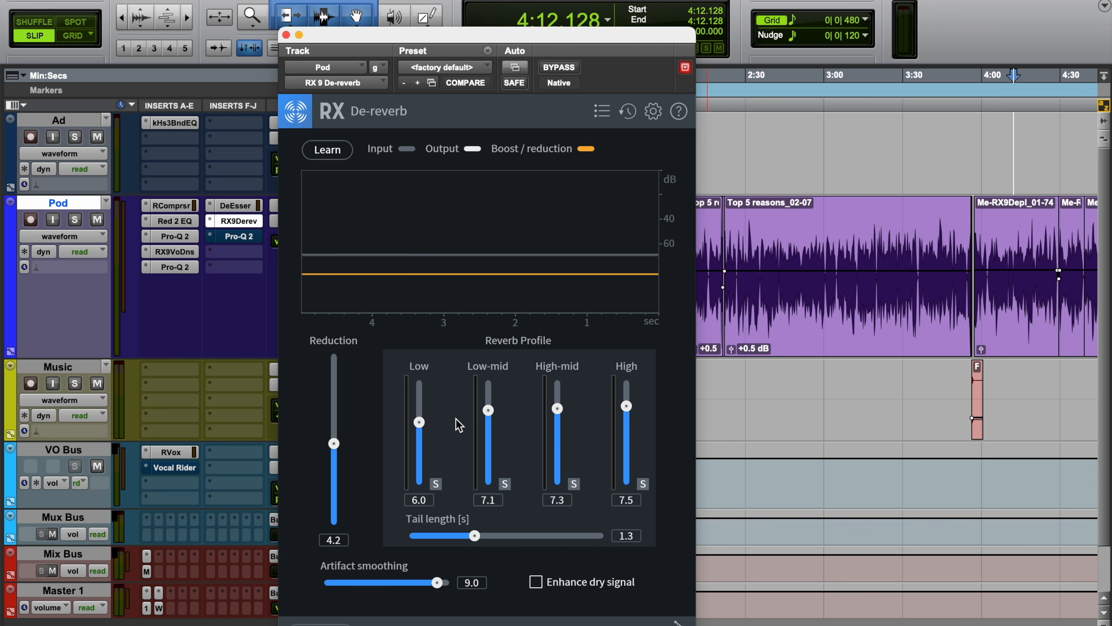
# Lower the Low-mid, High-mid and High reverb profile bands slightly and bypass the Pod track's RX 9 De-reverb insert
pyautogui.moveTo(490, 411); pyautogui.dragTo(492, 422)
pyautogui.moveTo(557, 409); pyautogui.dragTo(558, 420)
pyautogui.moveTo(626, 406); pyautogui.dragTo(627, 419)
pyautogui.click(286, 35)
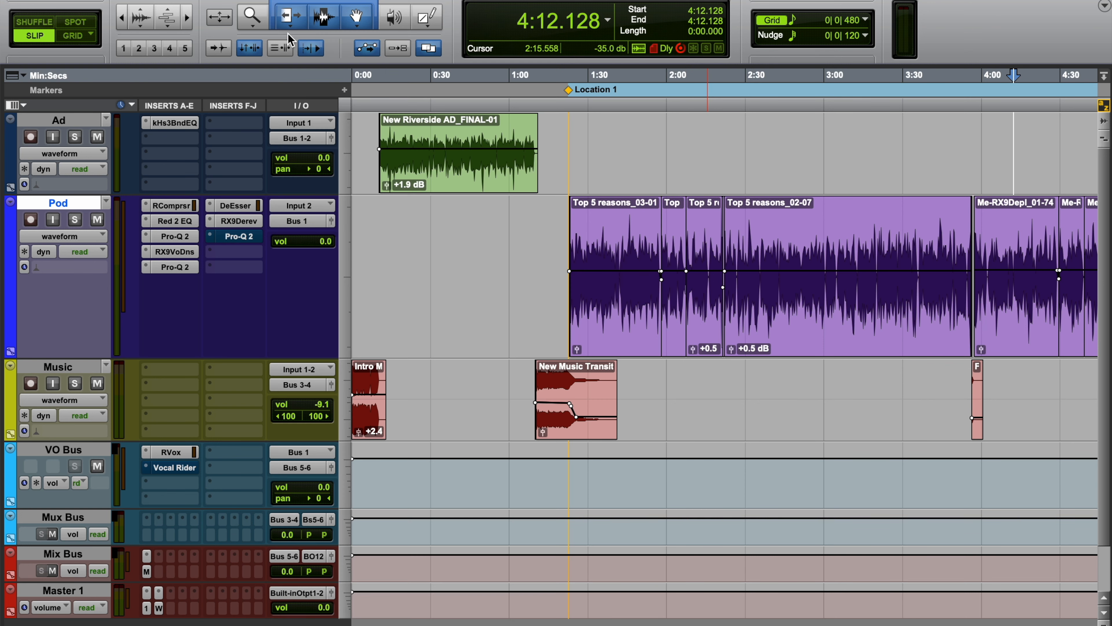
pyautogui.keyDown('super'); pyautogui.click(249, 222); pyautogui.keyUp('super')
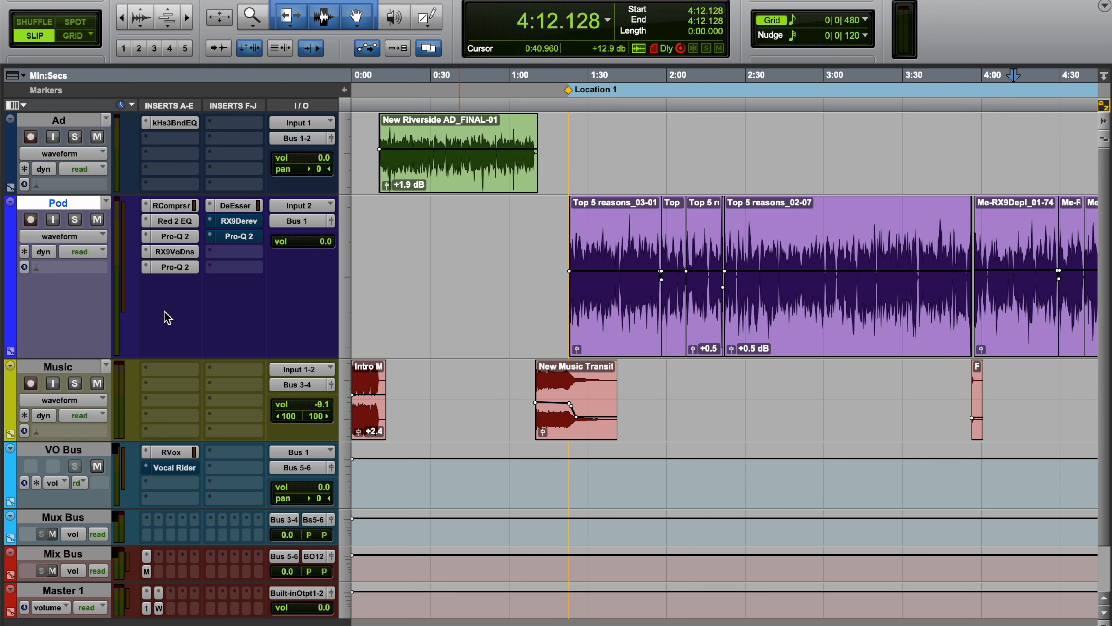
# Select the Pod track from the session start to about 3:22.8 and open the VO Bus RVox insert
pyautogui.moveTo(885, 218); pyautogui.dragTo(183, 214)
pyautogui.press('n')
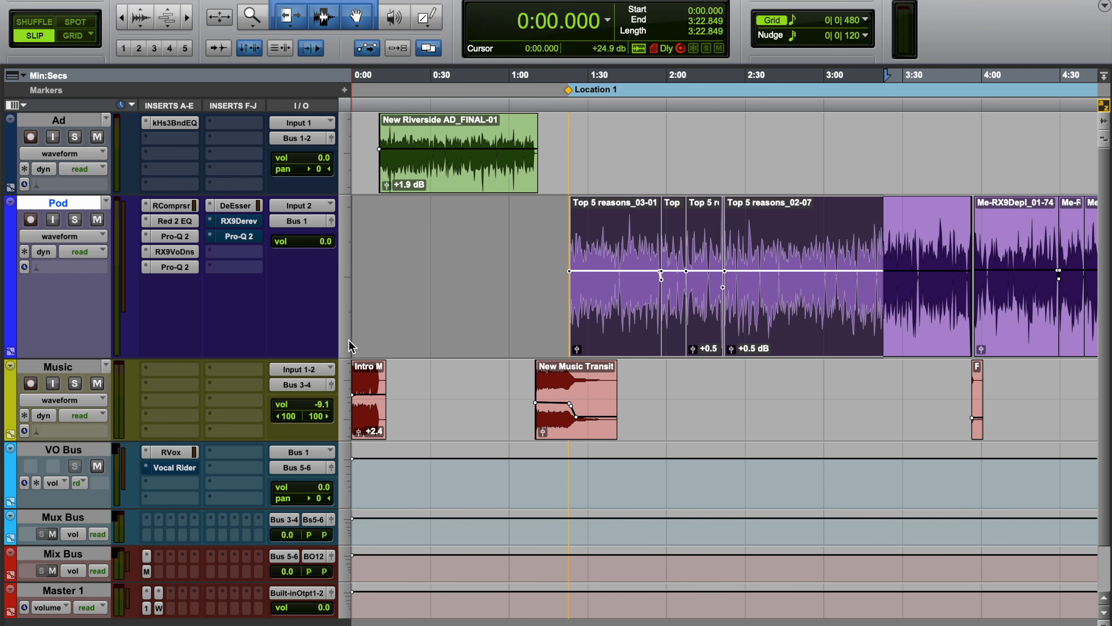
pyautogui.click(175, 452)
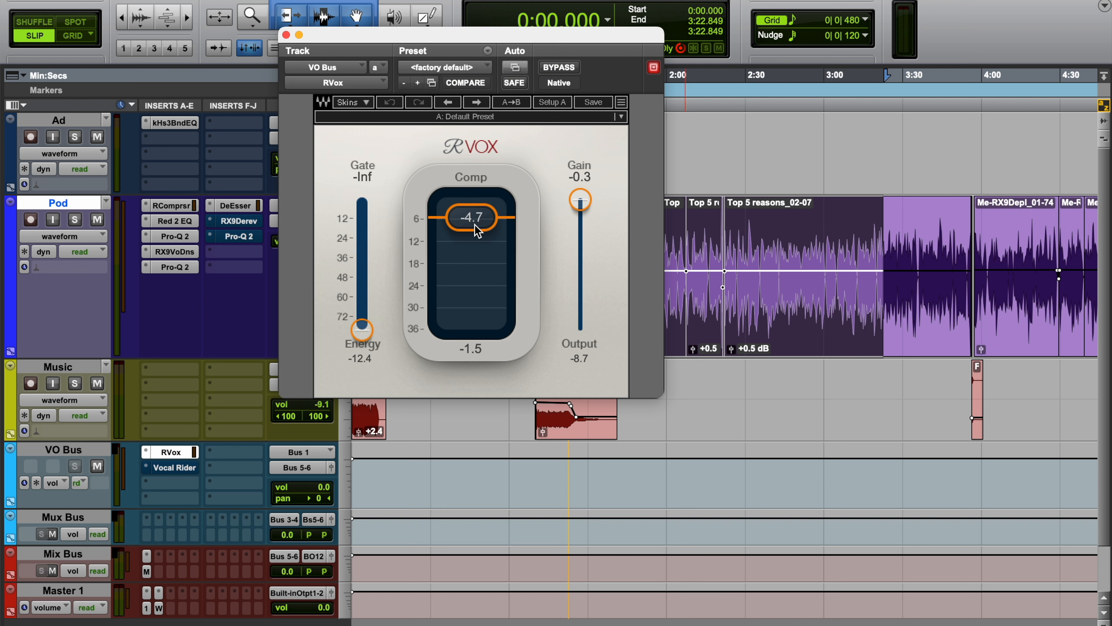
# Try RVox compression at -22.5, -9.2 and -13.0, auditioning the Pod track from about 2:53 with the last value
pyautogui.moveTo(477, 228); pyautogui.dragTo(476, 289)
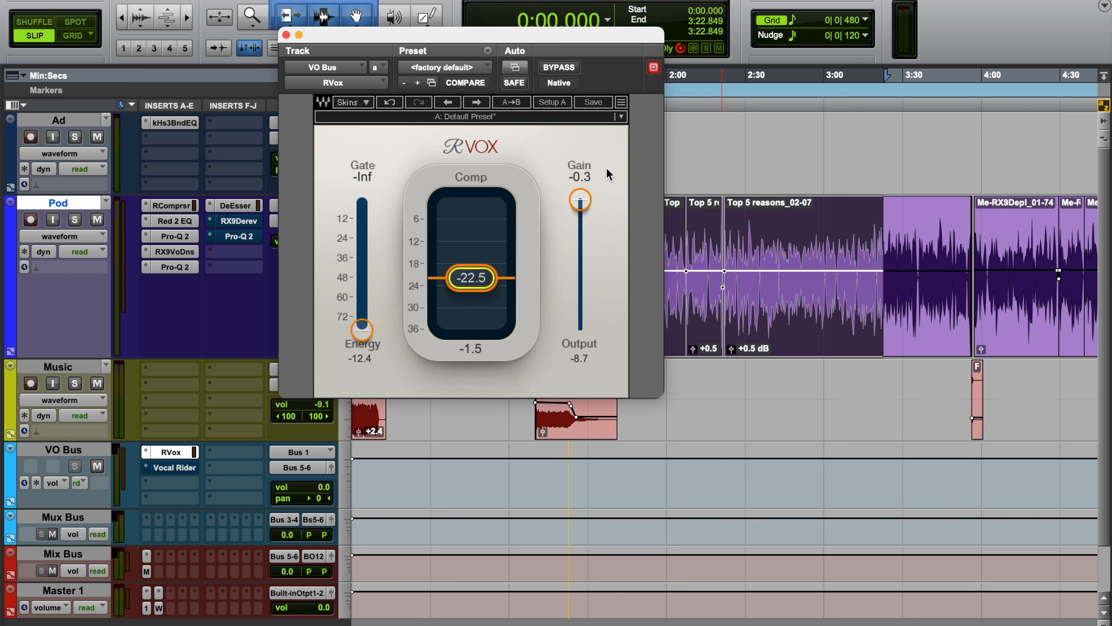
pyautogui.moveTo(475, 288); pyautogui.dragTo(475, 243)
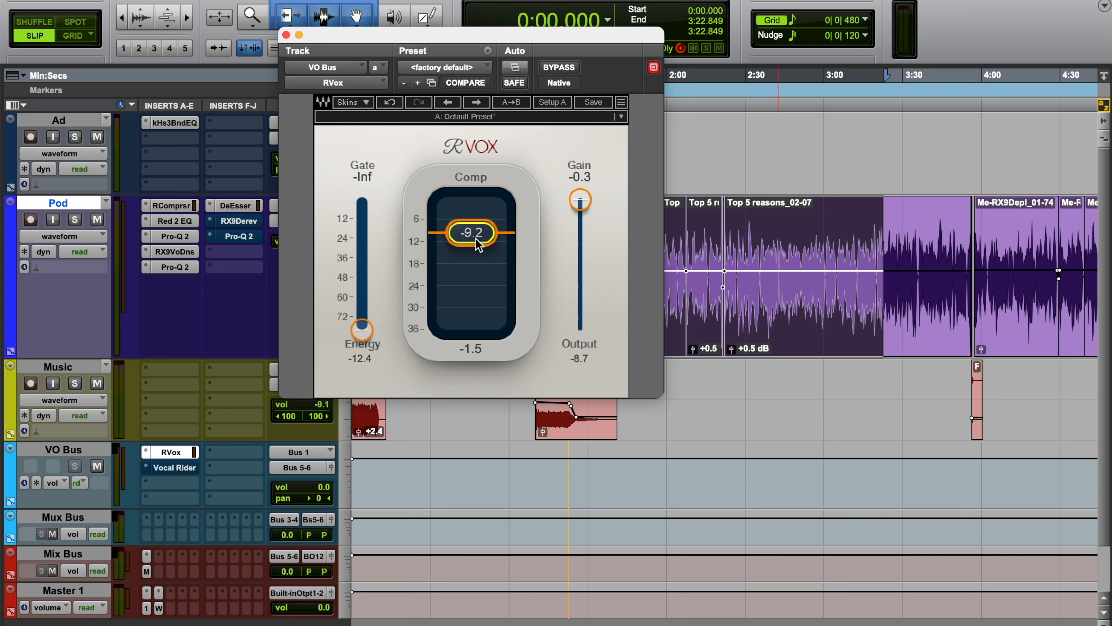
pyautogui.click(794, 127)
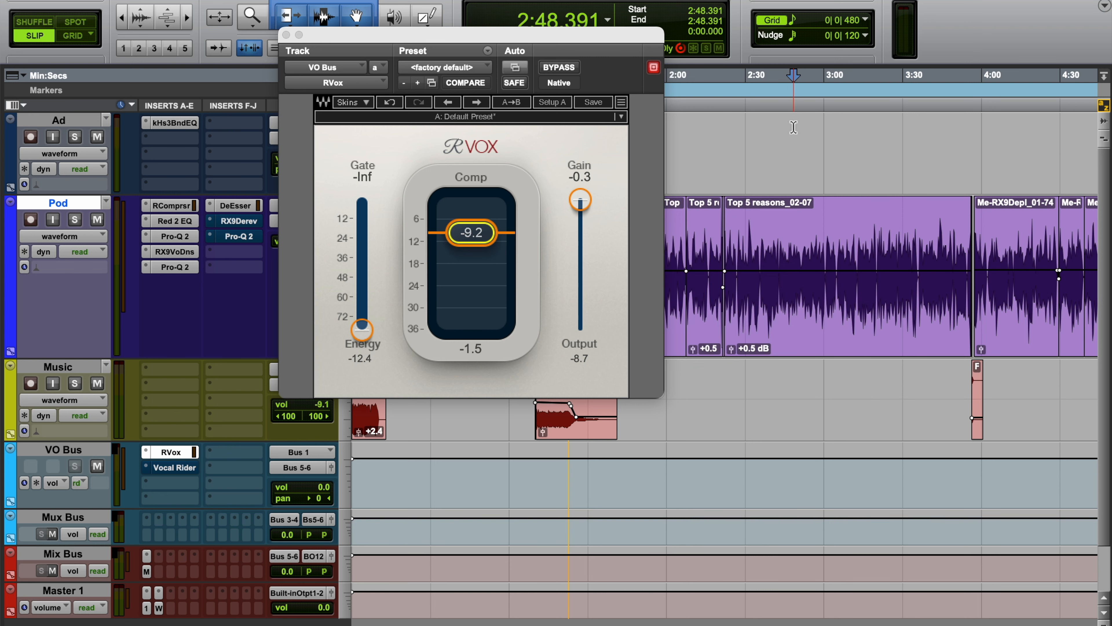
pyautogui.click(805, 224)
pyautogui.press('super+bracketright')
pyautogui.press('super+bracketright')
pyautogui.moveTo(479, 232); pyautogui.dragTo(479, 245)
pyautogui.press('space')
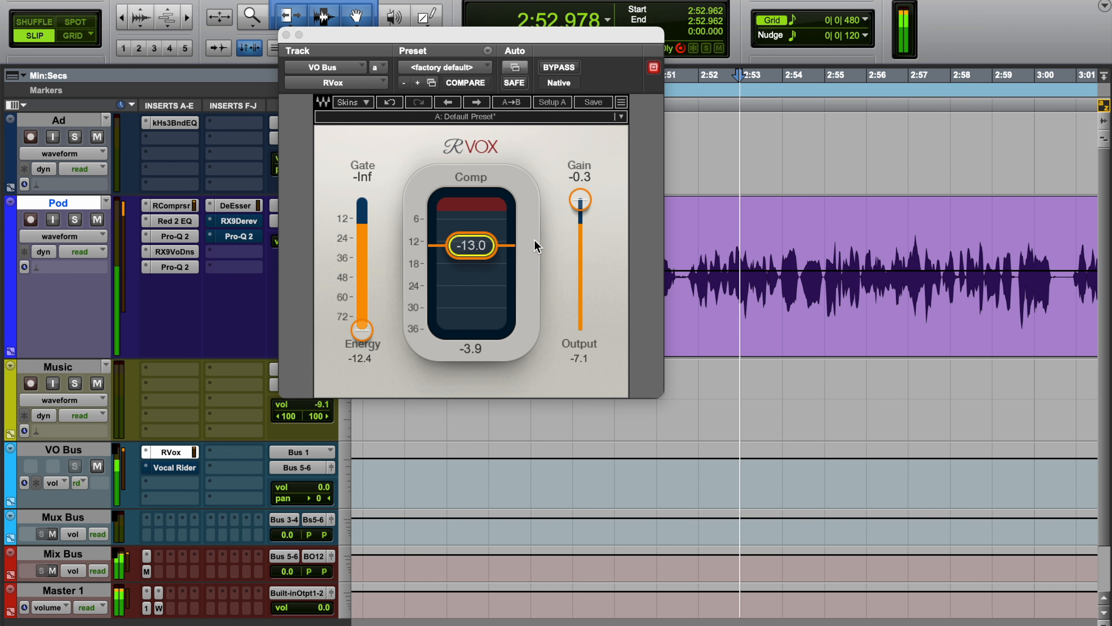
# Set the VO Bus RVox compression to -4.2 and its gain to -0.5, and close the plug-in
pyautogui.moveTo(471, 245); pyautogui.dragTo(472, 215)
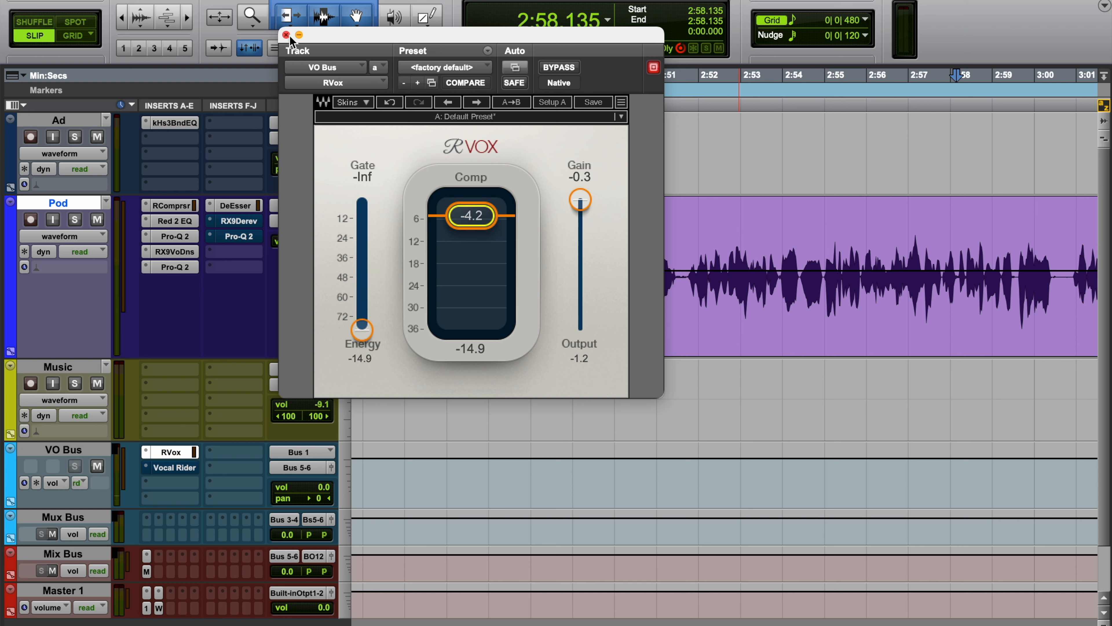
pyautogui.moveTo(580, 205); pyautogui.dragTo(580, 205)
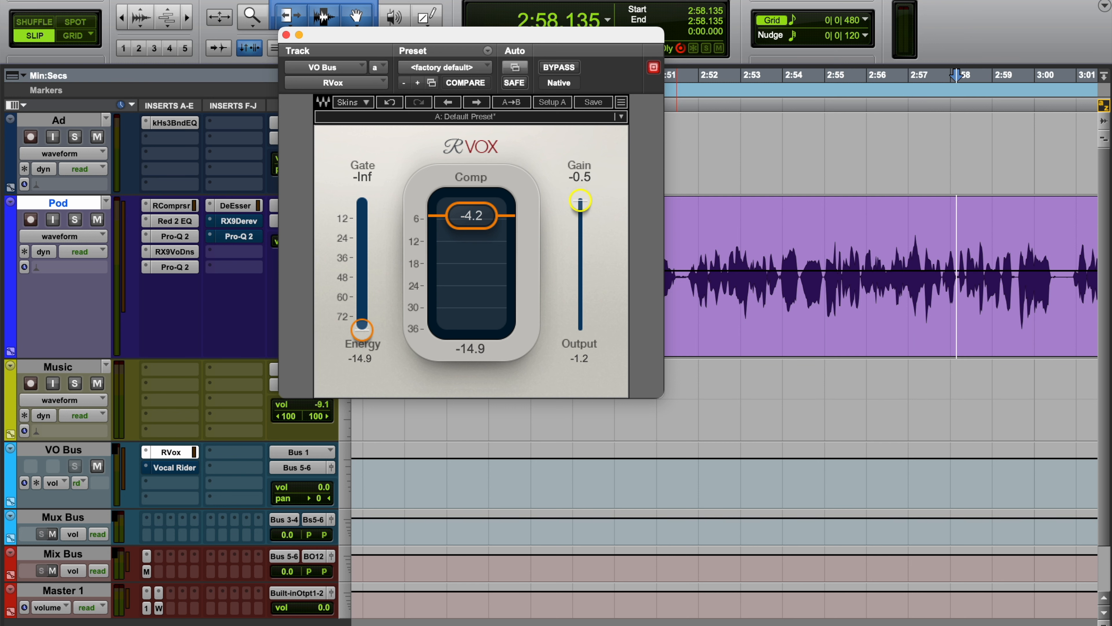
pyautogui.click(287, 34)
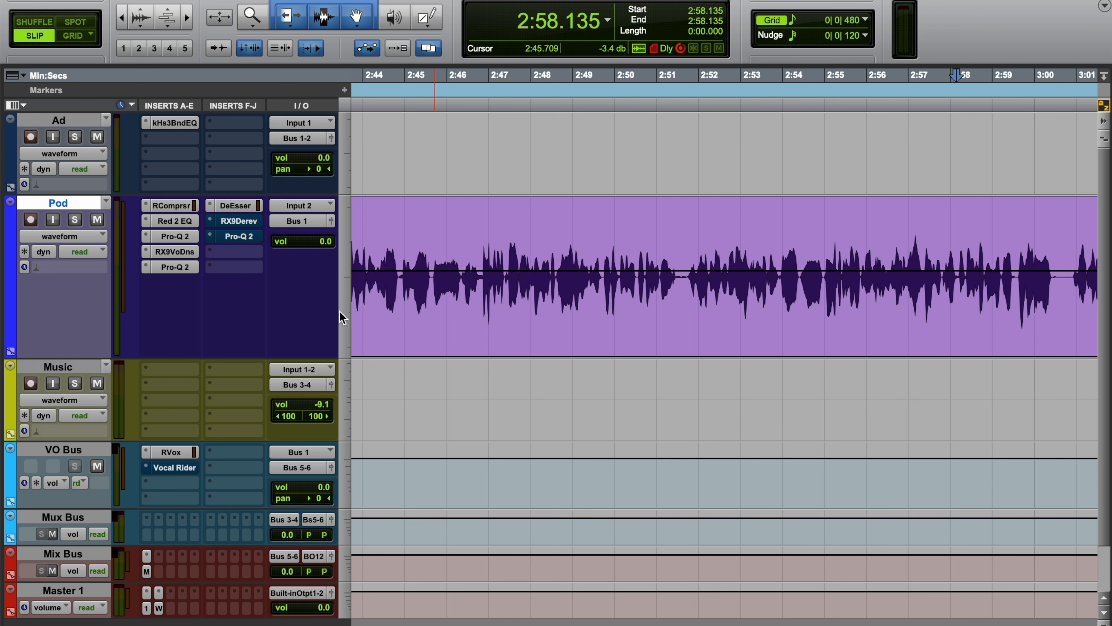
# Select the VO Bus track and increase the heights of the VO Bus and Mix Bus tracks
pyautogui.scroll(-3, 551, 324)
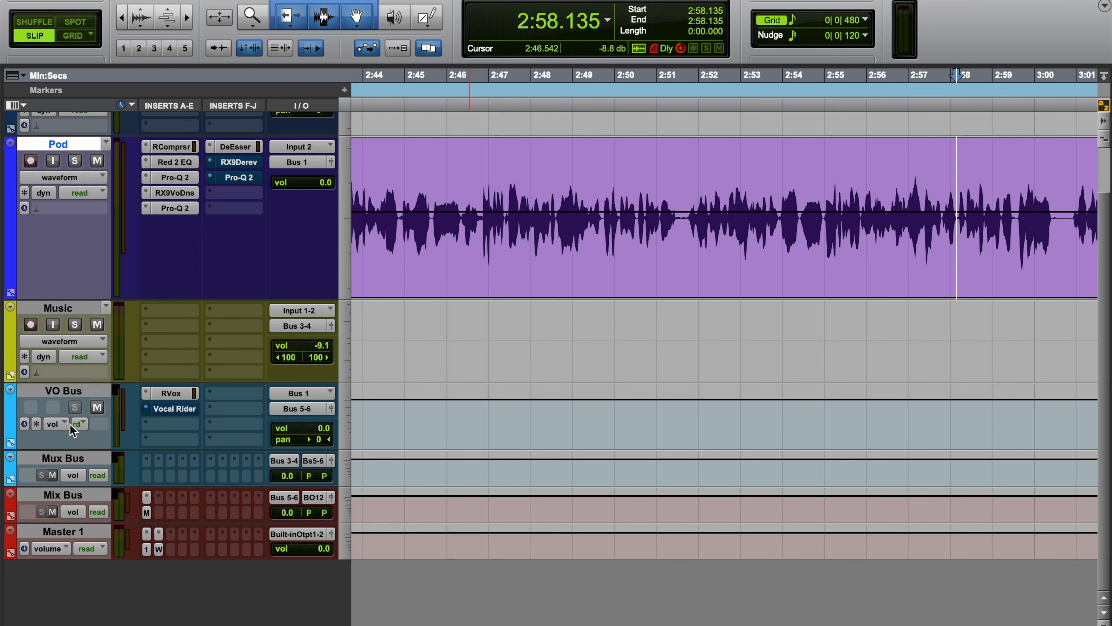
pyautogui.click(82, 384)
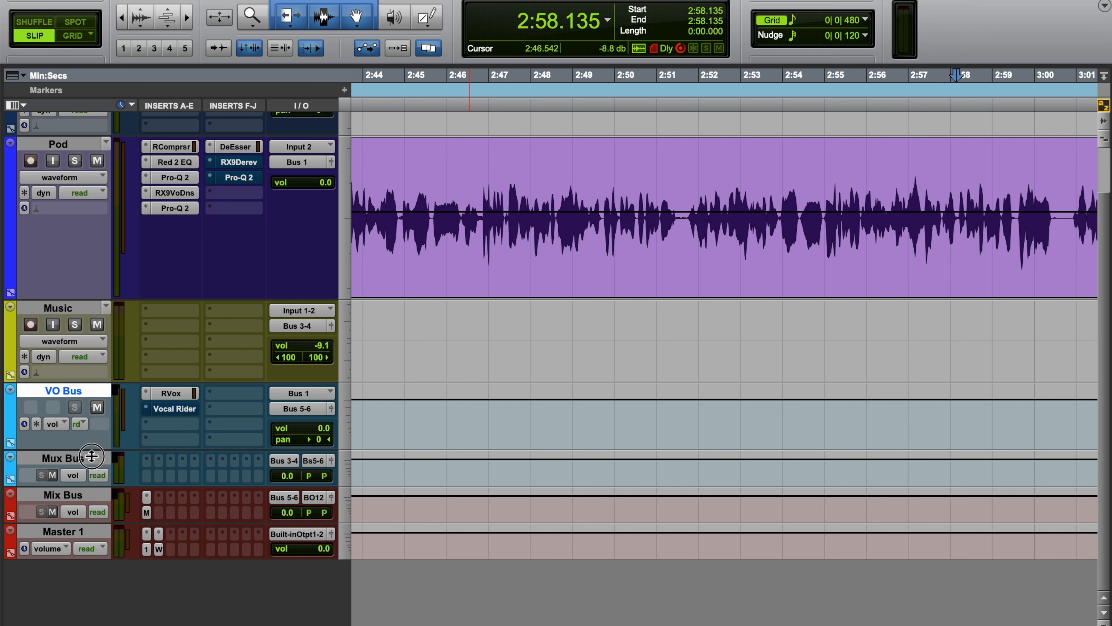
pyautogui.moveTo(94, 450); pyautogui.dragTo(96, 477)
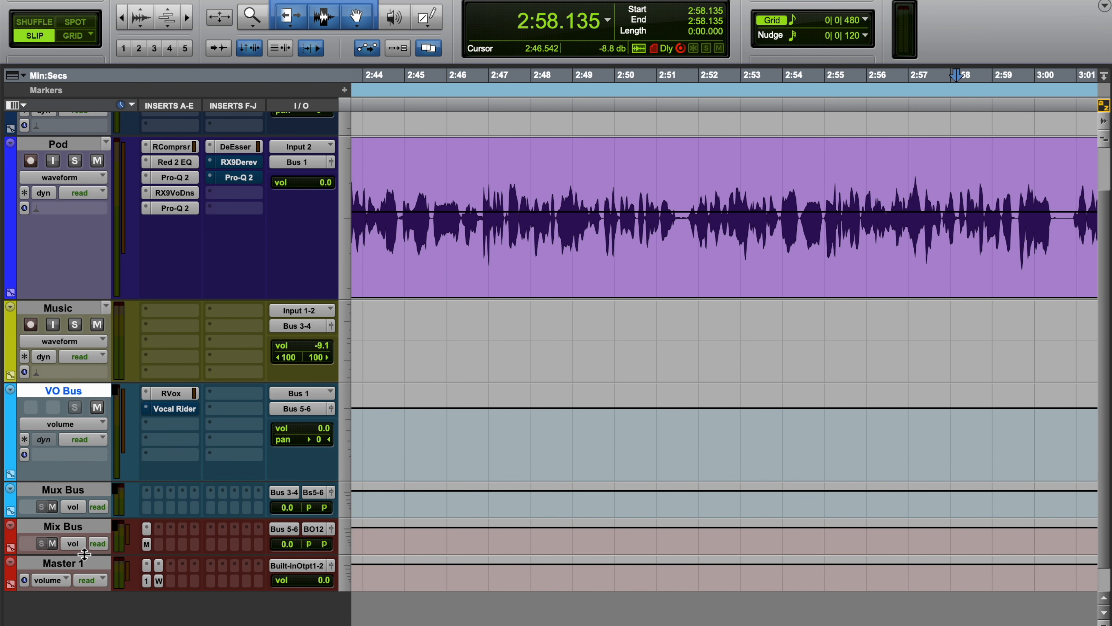
pyautogui.moveTo(83, 556); pyautogui.dragTo(85, 585)
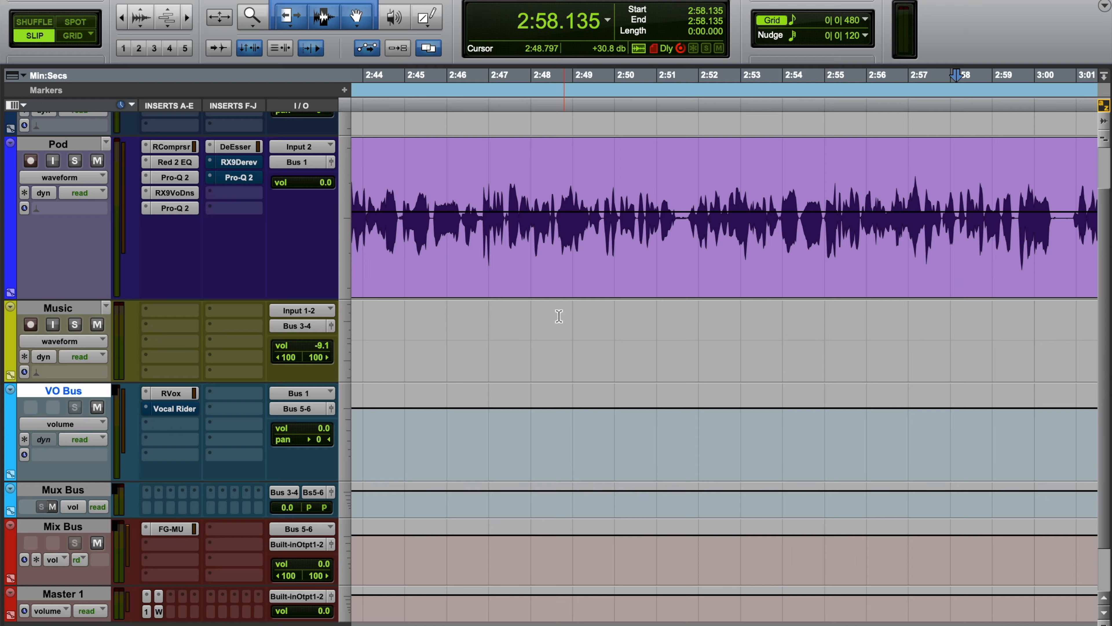
# Return to the session start and review the routing of the Ad, Pod, Music and bus tracks
pyautogui.scroll(2, 559, 329)
pyautogui.press('Return')
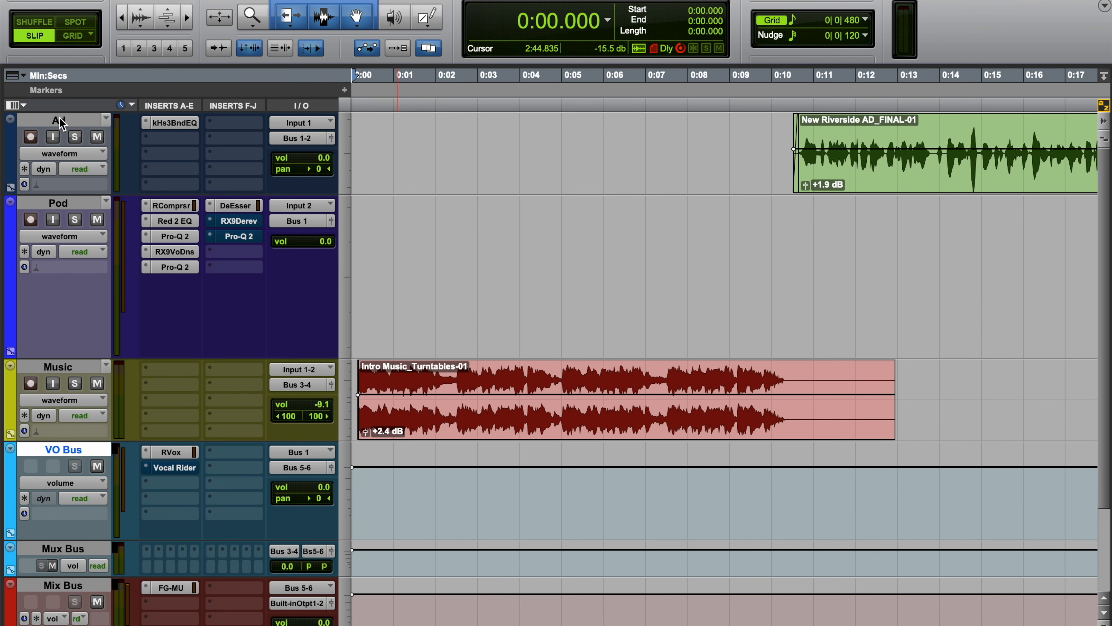
pyautogui.press('r')
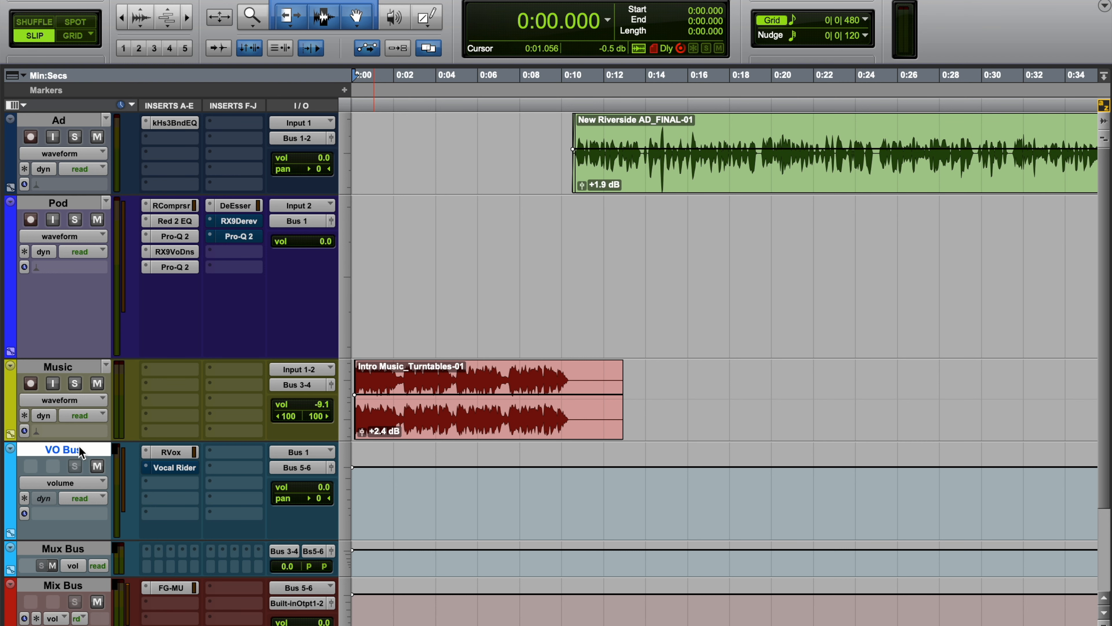
pyautogui.scroll(-3, 255, 507)
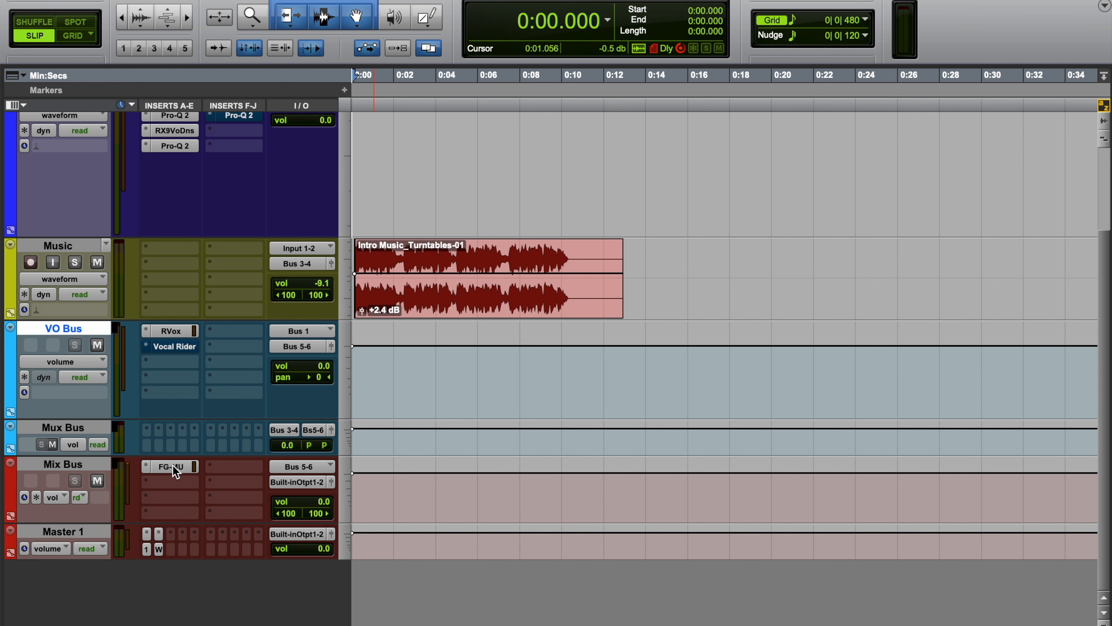
pyautogui.scroll(3, 446, 348)
pyautogui.scroll(-3, 446, 349)
# Select the Intro Music_Turntables-01 clip on the Music track and review the music clips across the whole session
pyautogui.click(93, 247)
pyautogui.click(492, 312)
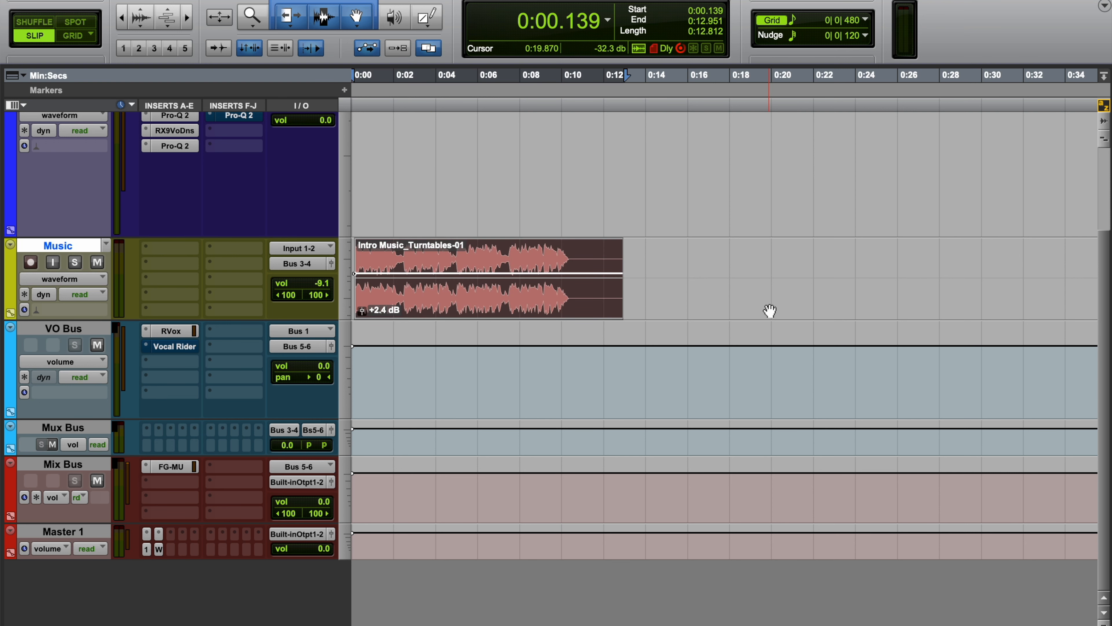
pyautogui.press('r')
pyautogui.press('r')
pyautogui.press('r')
pyautogui.press('r')
pyautogui.press('r')
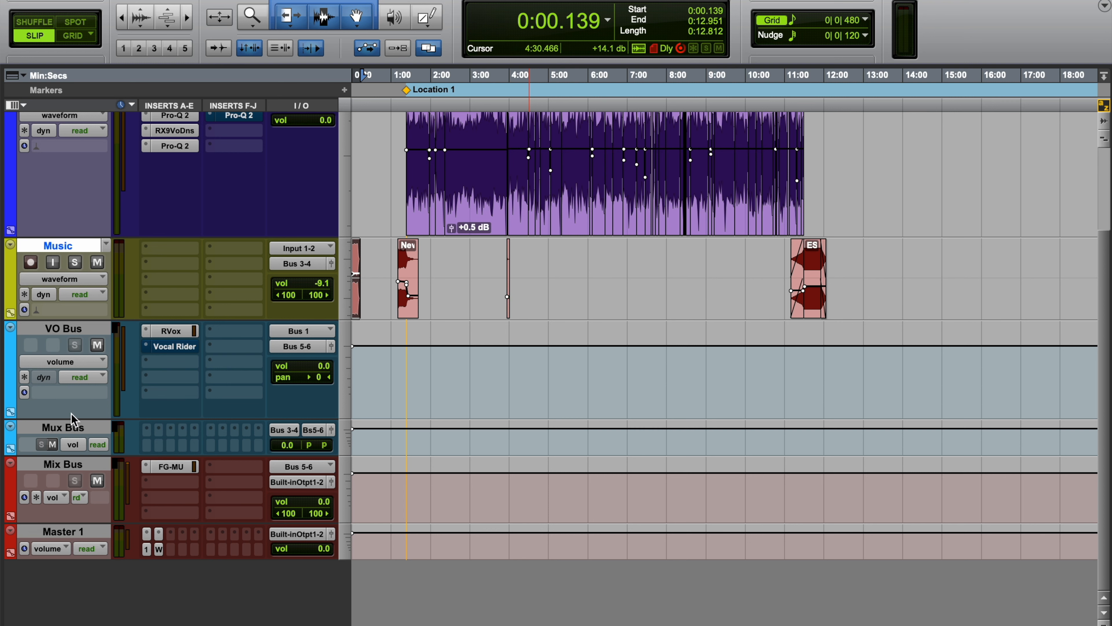
# Increase the height of the Mux Bus track and select it
pyautogui.moveTo(85, 459); pyautogui.dragTo(85, 501)
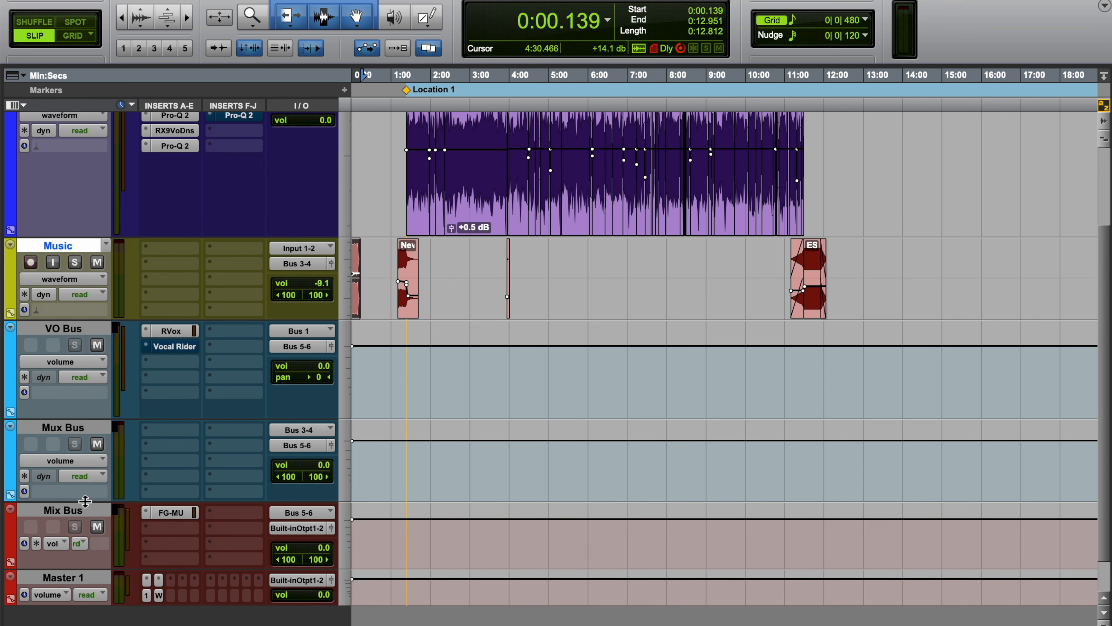
pyautogui.click(79, 431)
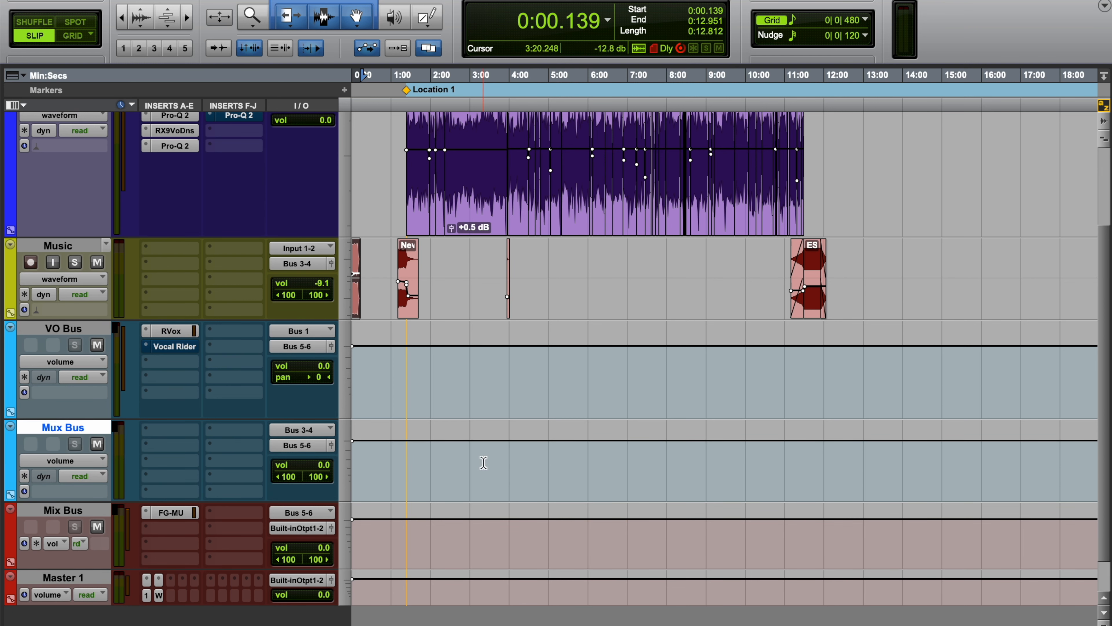
# Lower the Music track's volume fader to -11.3 dB in the mixer and return to the timeline
pyautogui.press('super+equal')
pyautogui.scroll(-5, 675, 466)
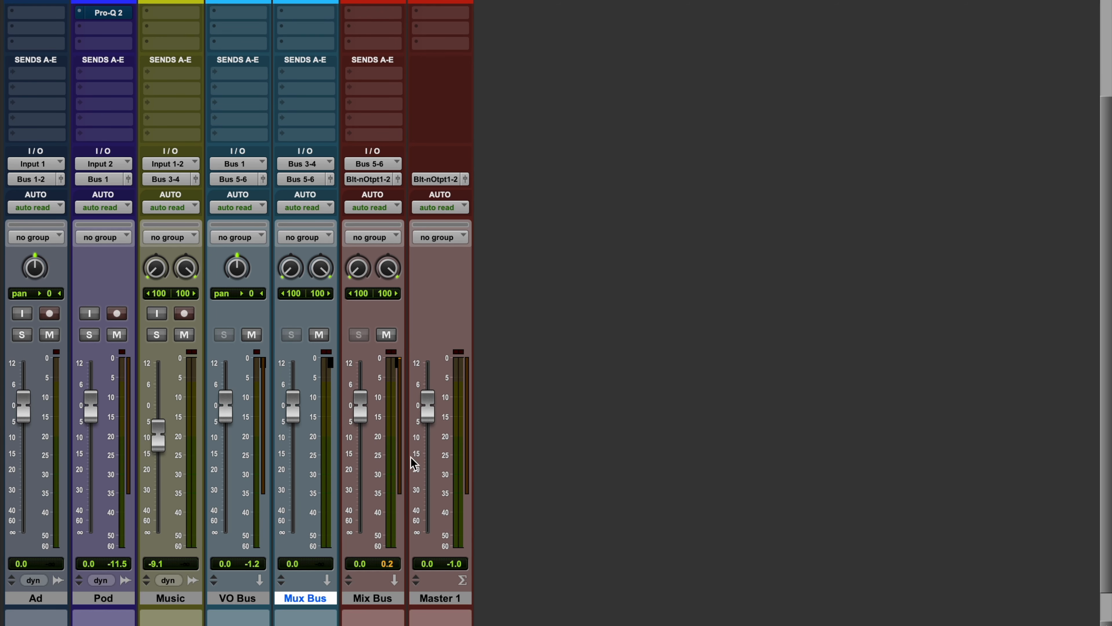
pyautogui.moveTo(155, 442); pyautogui.dragTo(159, 456)
pyautogui.moveTo(159, 456)
pyautogui.mouseDown()
pyautogui.moveTo(179, 424)
pyautogui.moveTo(170, 447)
pyautogui.mouseUp()
pyautogui.press('super+equal')
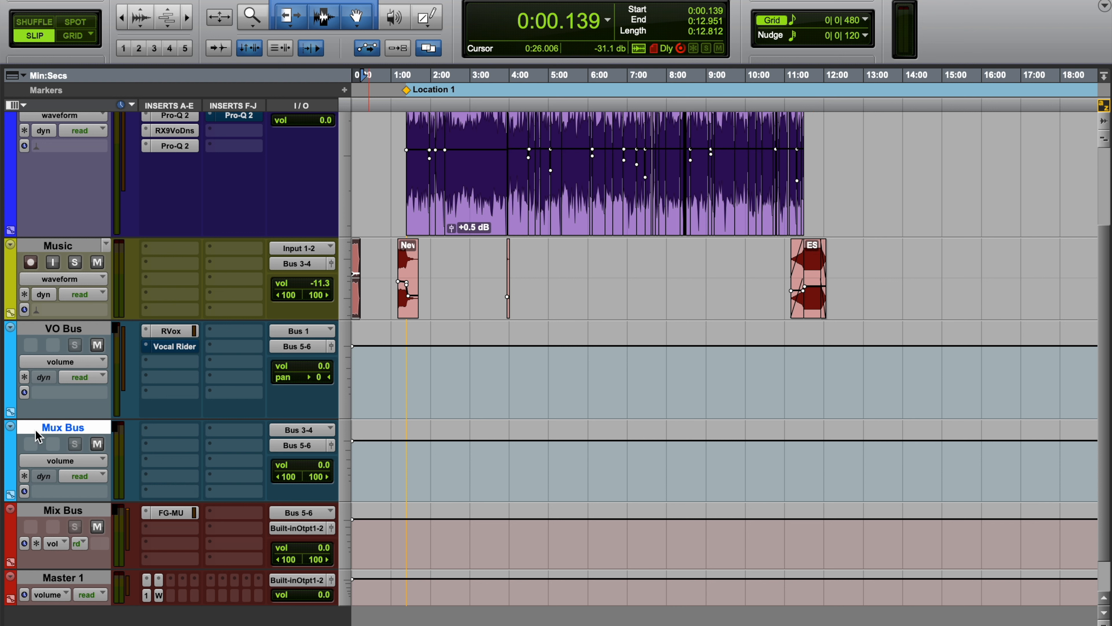
# Select the Mix Bus track and open its FG-MU compressor insert
pyautogui.click(105, 512)
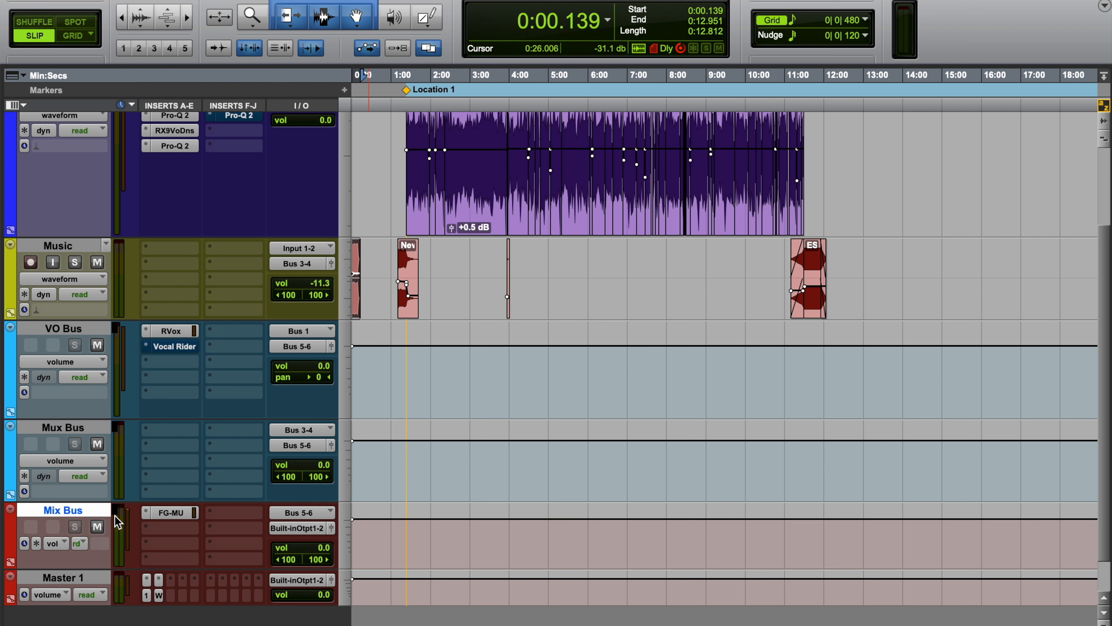
pyautogui.click(182, 520)
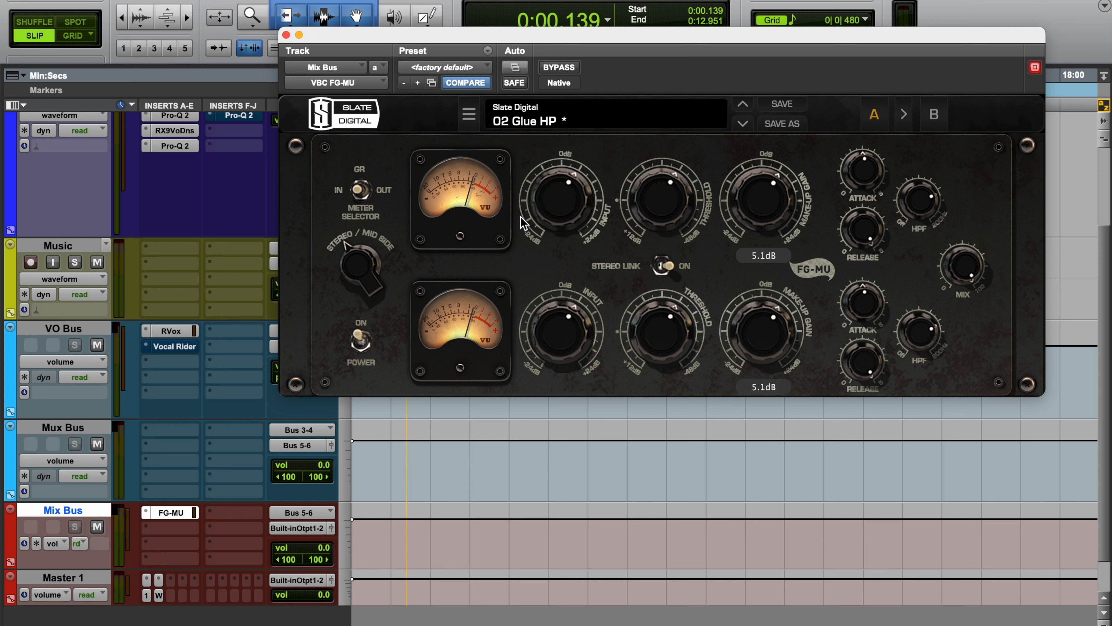
# Review the FG-MU's input and threshold controls, and open the L1 Ultramaximizer insert on the Master 1 track
pyautogui.moveTo(545, 202)
pyautogui.mouseDown()
pyautogui.moveTo(549, 192)
pyautogui.moveTo(535, 188)
pyautogui.mouseUp()
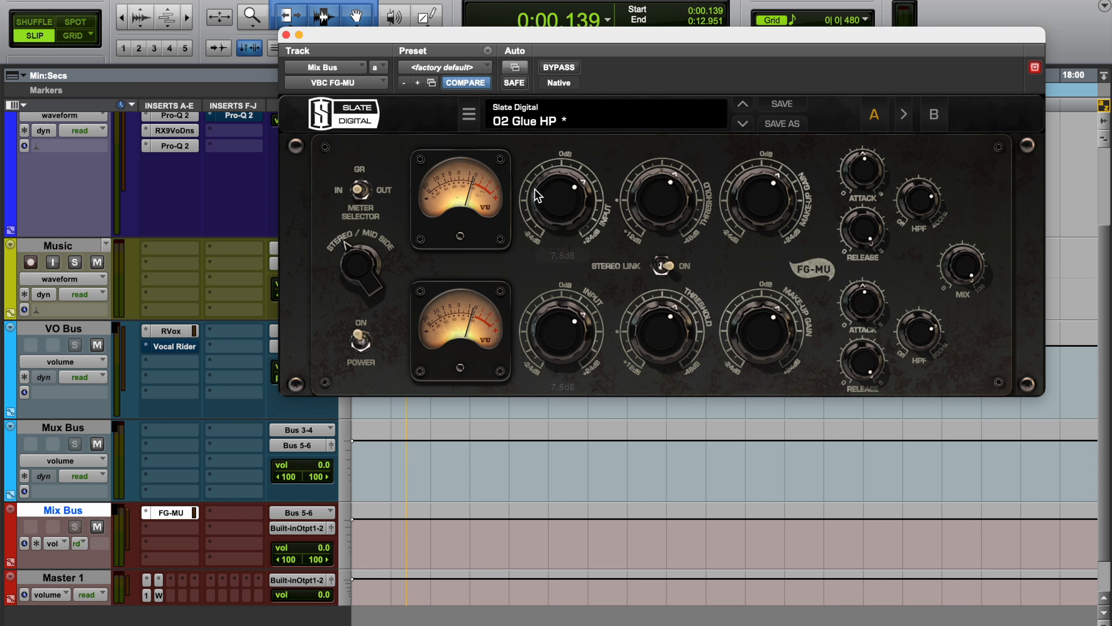
pyautogui.moveTo(644, 201); pyautogui.dragTo(654, 215)
pyautogui.click(66, 576)
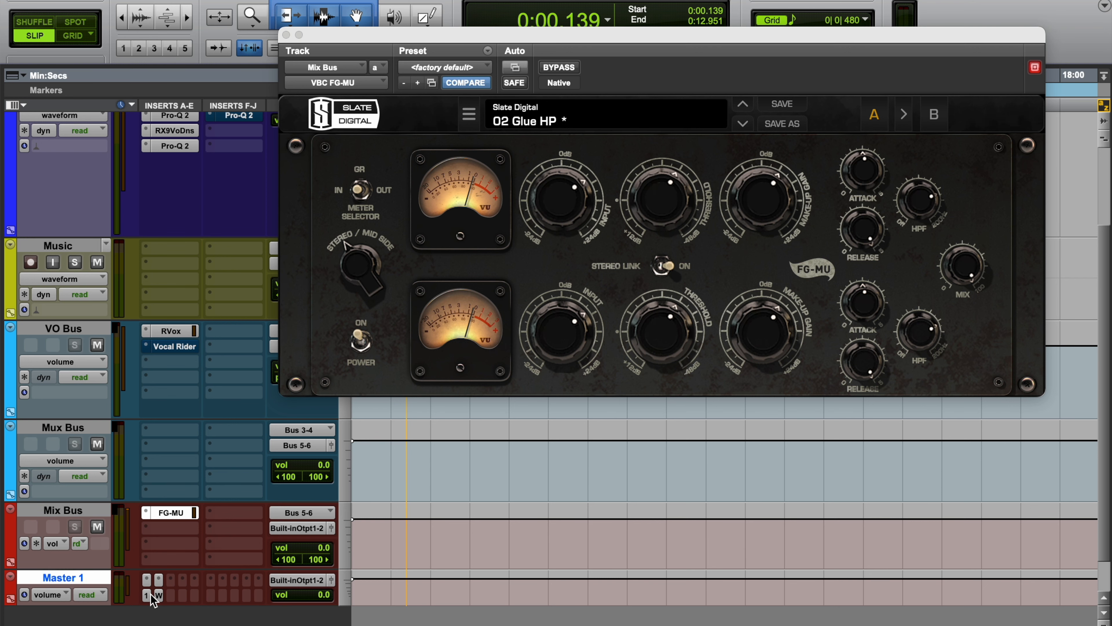
pyautogui.click(151, 593)
pyautogui.moveTo(646, 67); pyautogui.dragTo(612, 40)
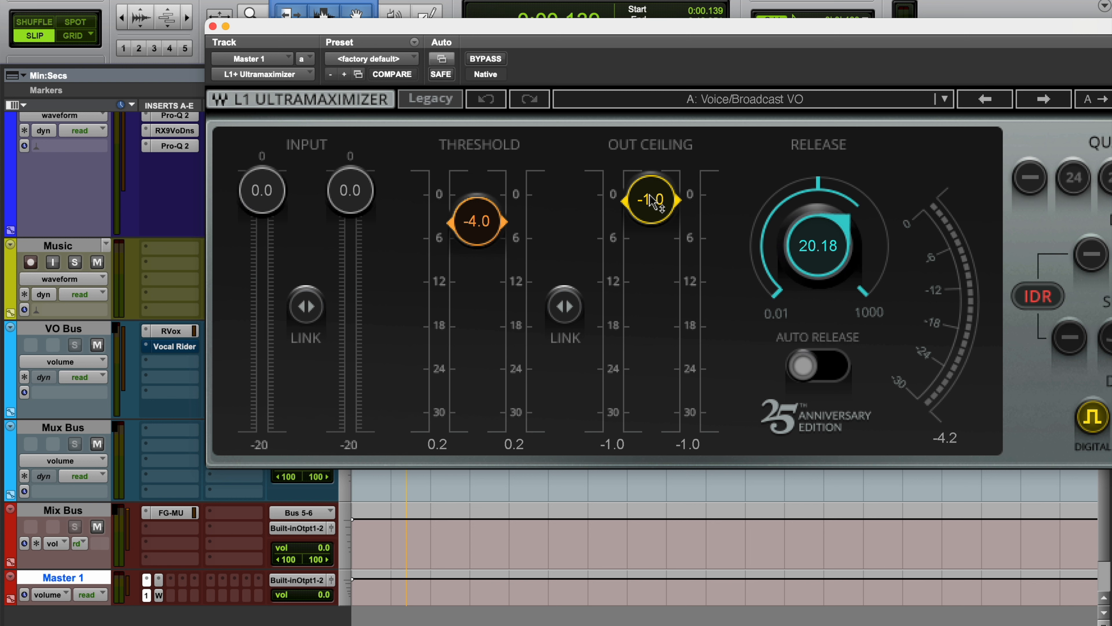
# Set the L1 Ultramaximizer's out ceiling to -0.2 and its threshold to -6.2
pyautogui.moveTo(653, 202)
pyautogui.mouseDown()
pyautogui.moveTo(653, 184)
pyautogui.moveTo(652, 196)
pyautogui.mouseUp()
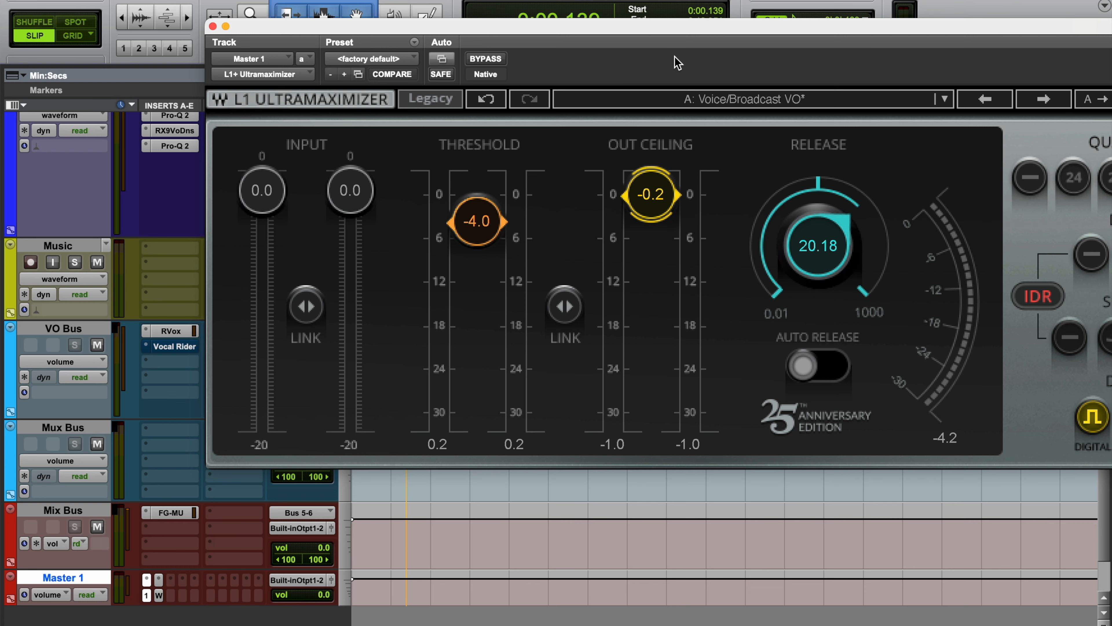
pyautogui.moveTo(687, 30); pyautogui.dragTo(489, 15)
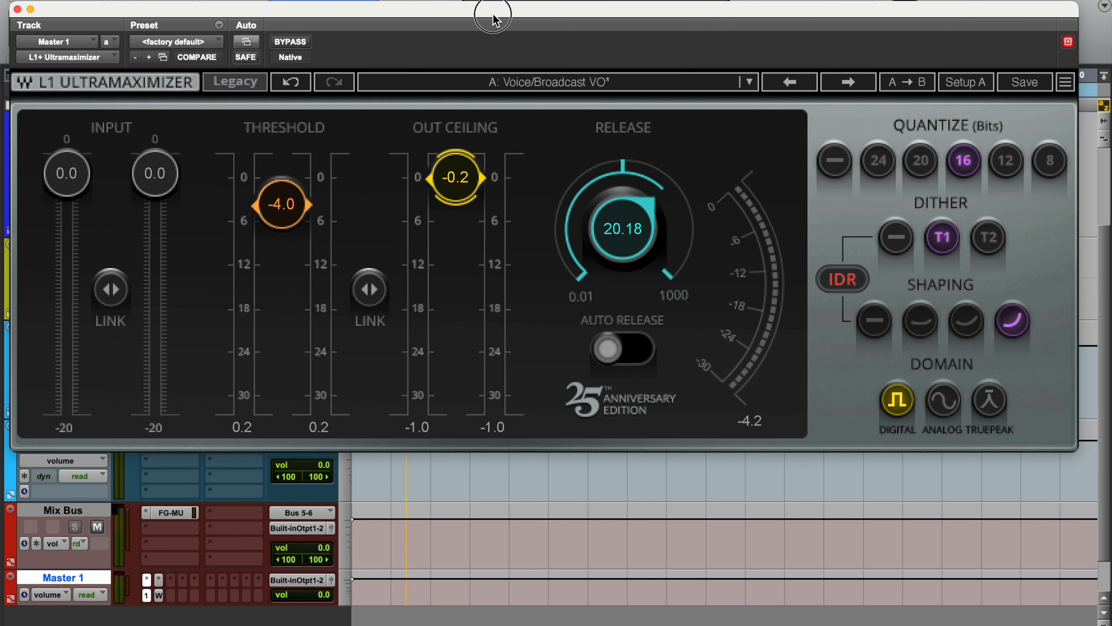
pyautogui.moveTo(295, 185); pyautogui.dragTo(296, 230)
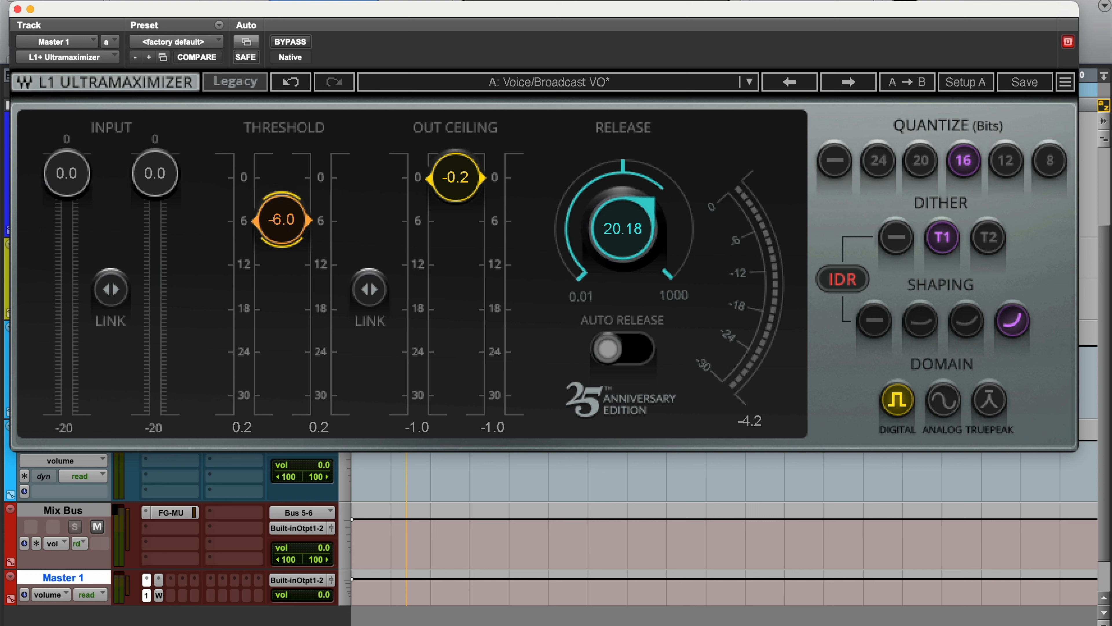
pyautogui.moveTo(296, 230); pyautogui.dragTo(295, 250)
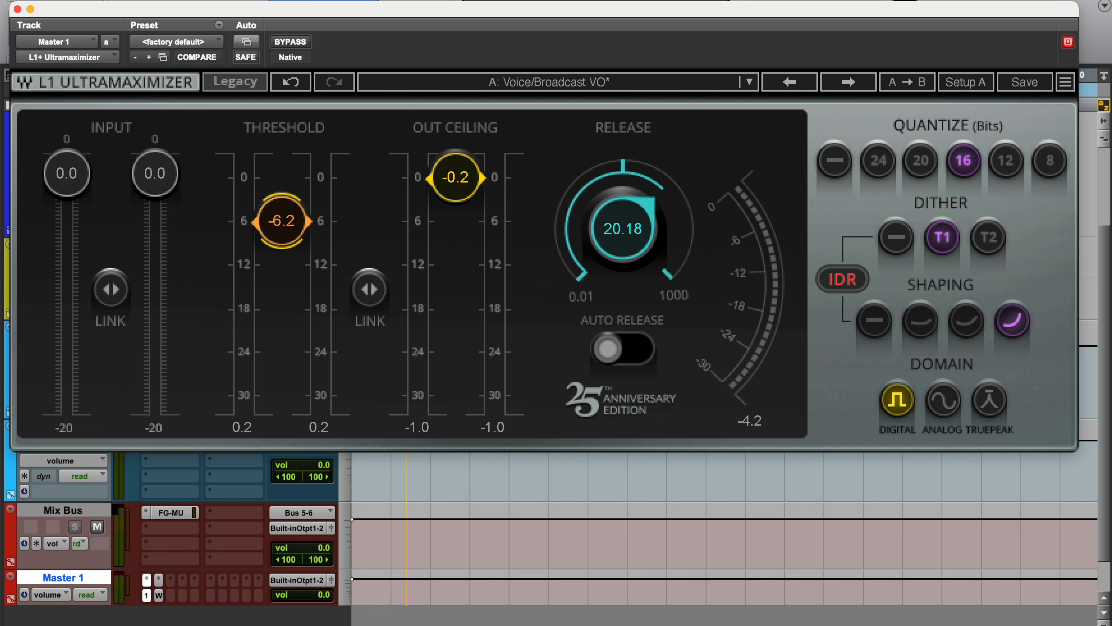
# Close the L1 Ultramaximizer and open the WLM Plus loudness meter insert on the Master 1 track
pyautogui.moveTo(127, 20); pyautogui.dragTo(213, 11)
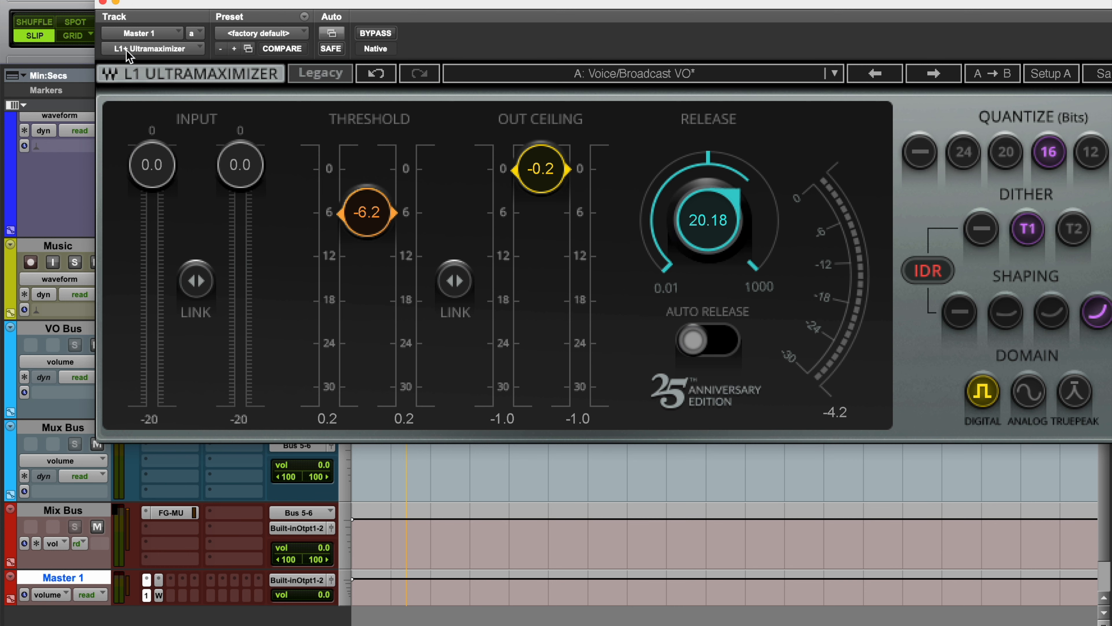
pyautogui.click(103, 3)
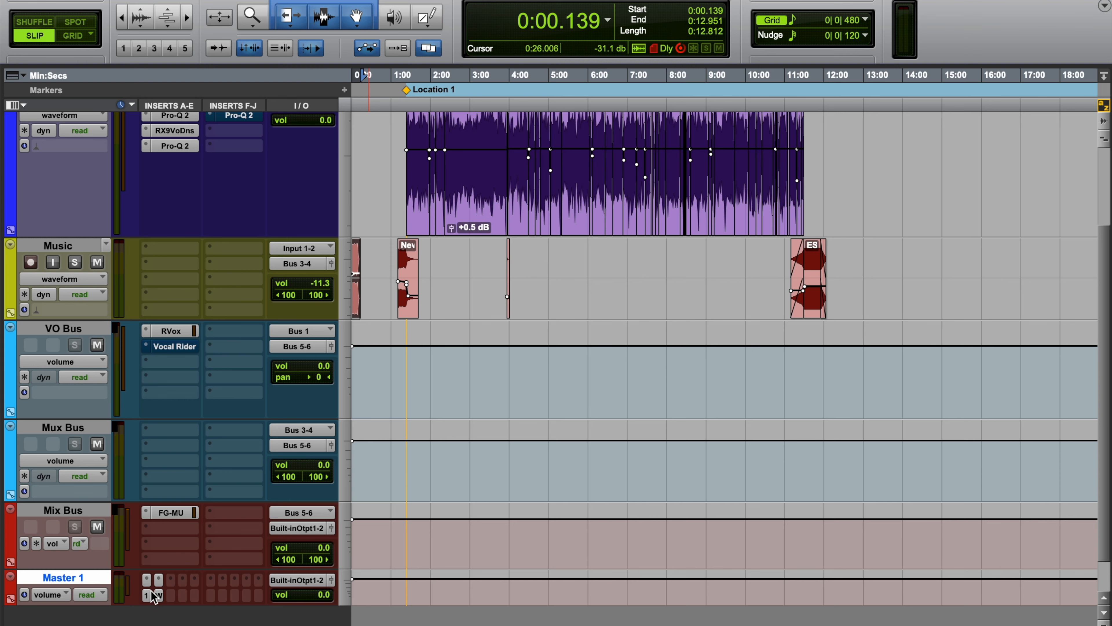
pyautogui.click(159, 580)
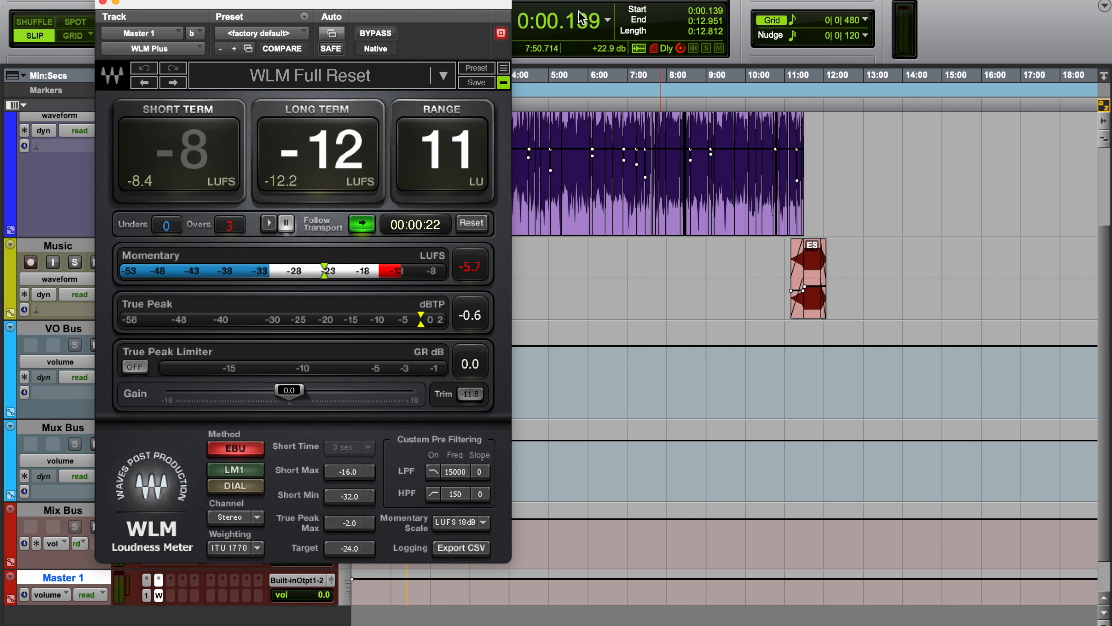
# Play the session from 9:21.737 to measure the mix's loudness in the WLM Plus meter
pyautogui.scroll(3, 586, 314)
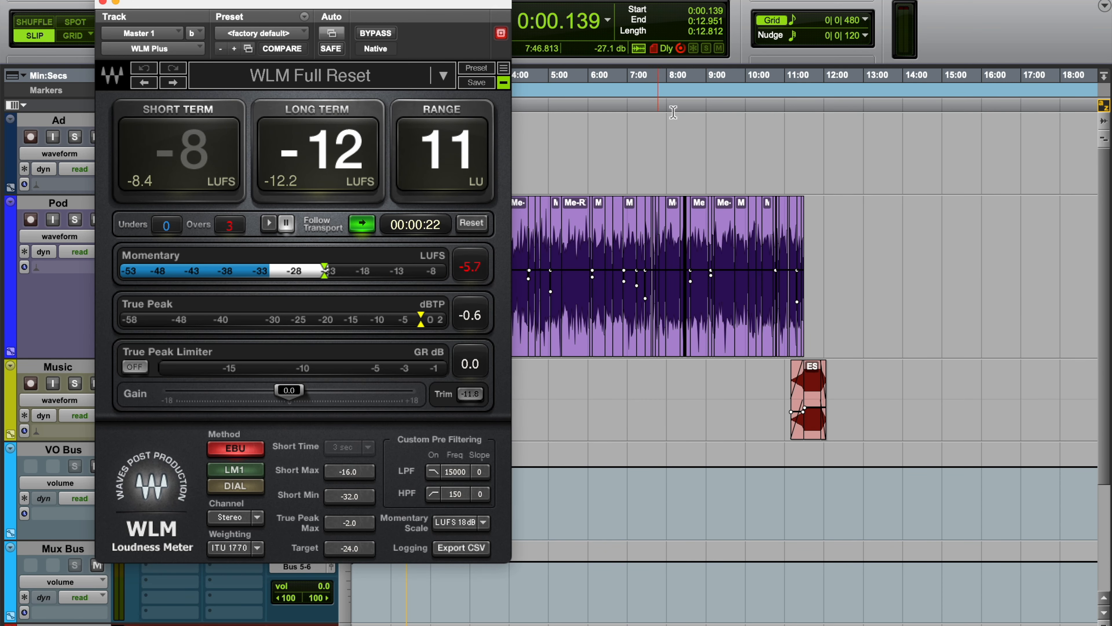
pyautogui.click(700, 125)
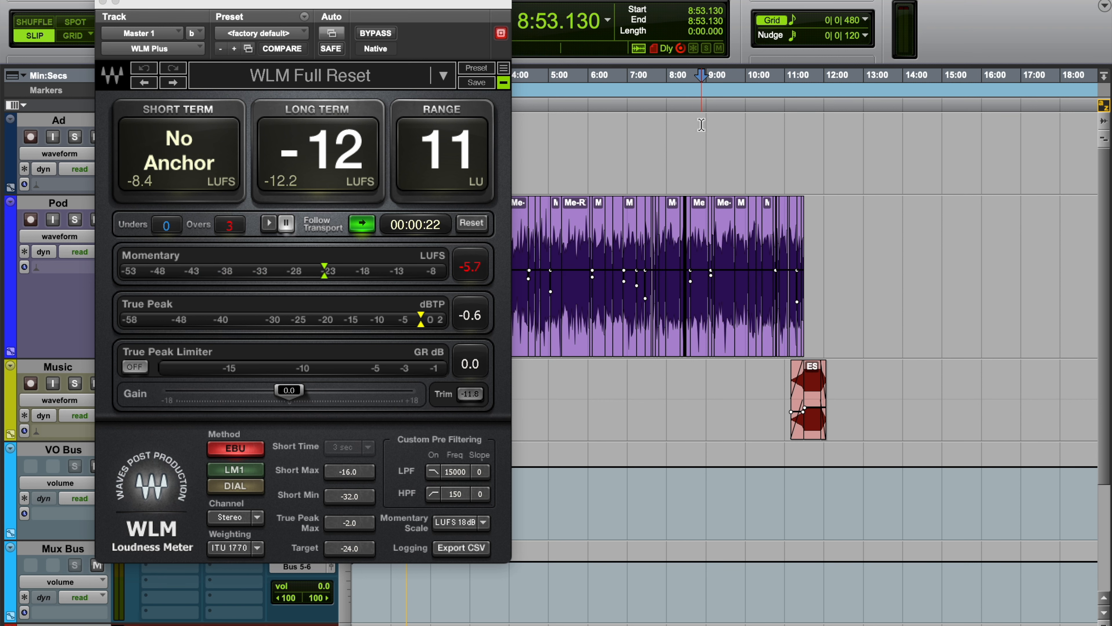
pyautogui.click(720, 139)
pyautogui.press('space')
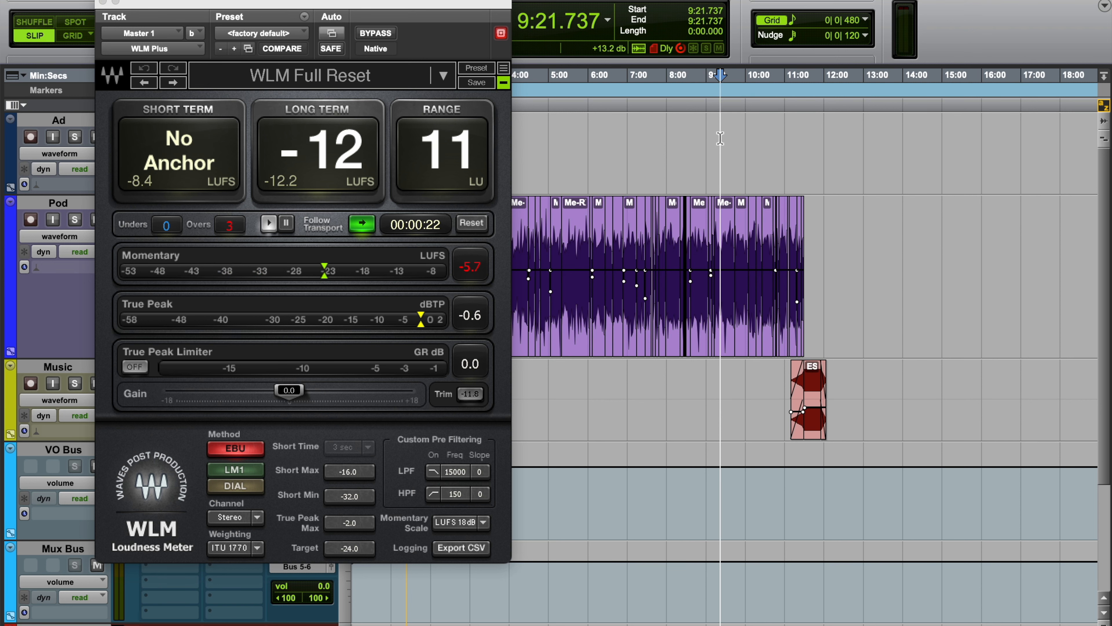
pyautogui.press('t')
pyautogui.press('t')
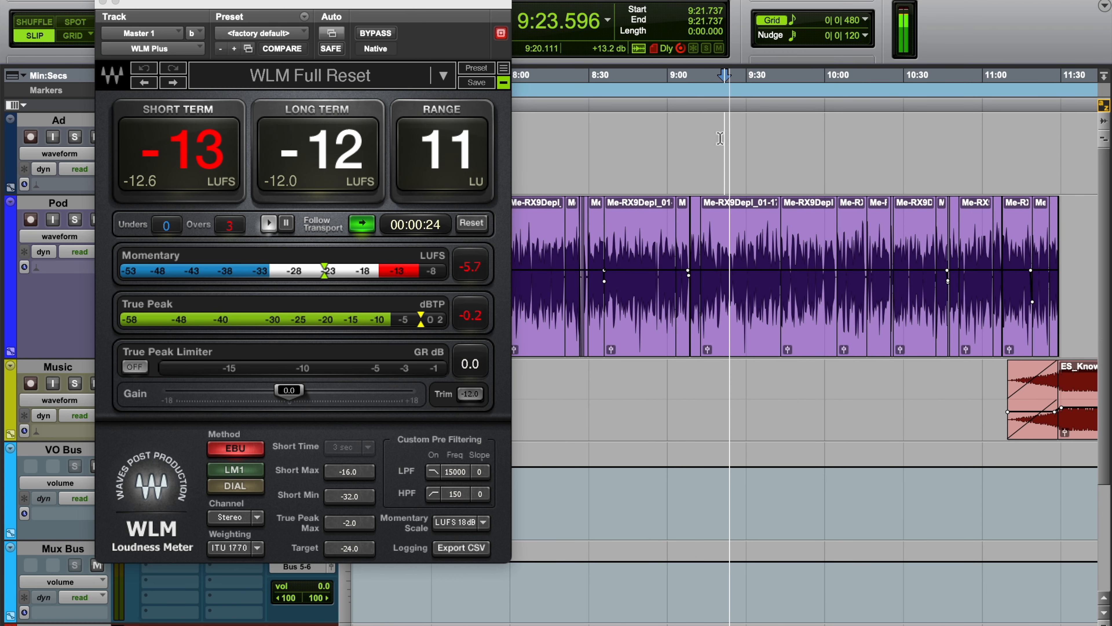
pyautogui.press('t')
pyautogui.press('t')
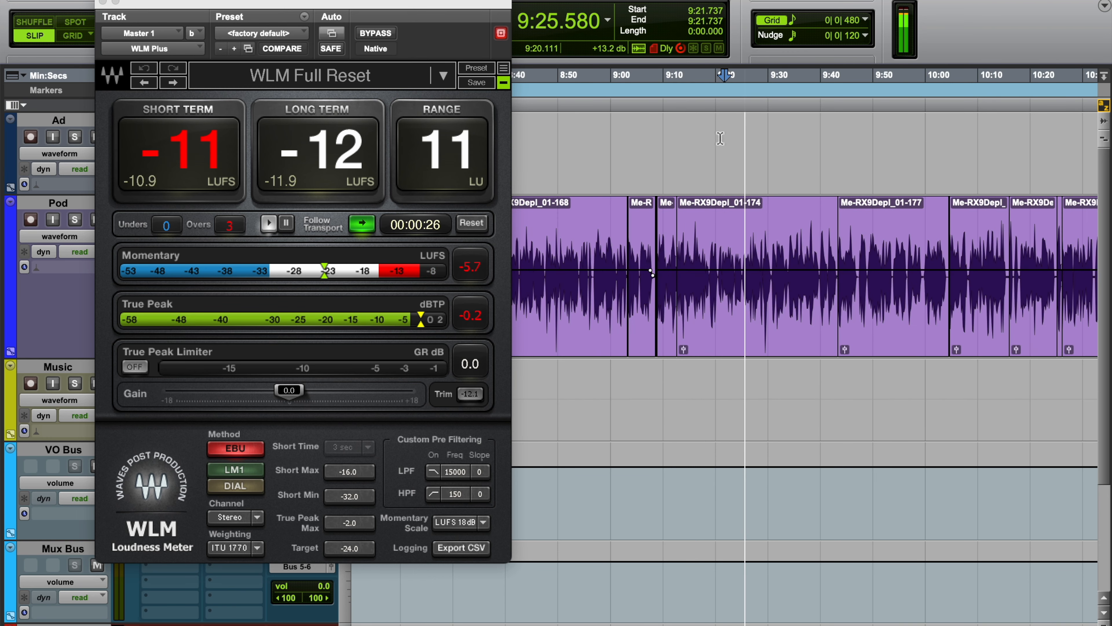
pyautogui.press('r')
pyautogui.press('r')
pyautogui.press('r')
# Move the WLM Plus window clear of the track inserts and compare its loudness readings with the track and bus levels
pyautogui.moveTo(369, 6); pyautogui.dragTo(449, 27)
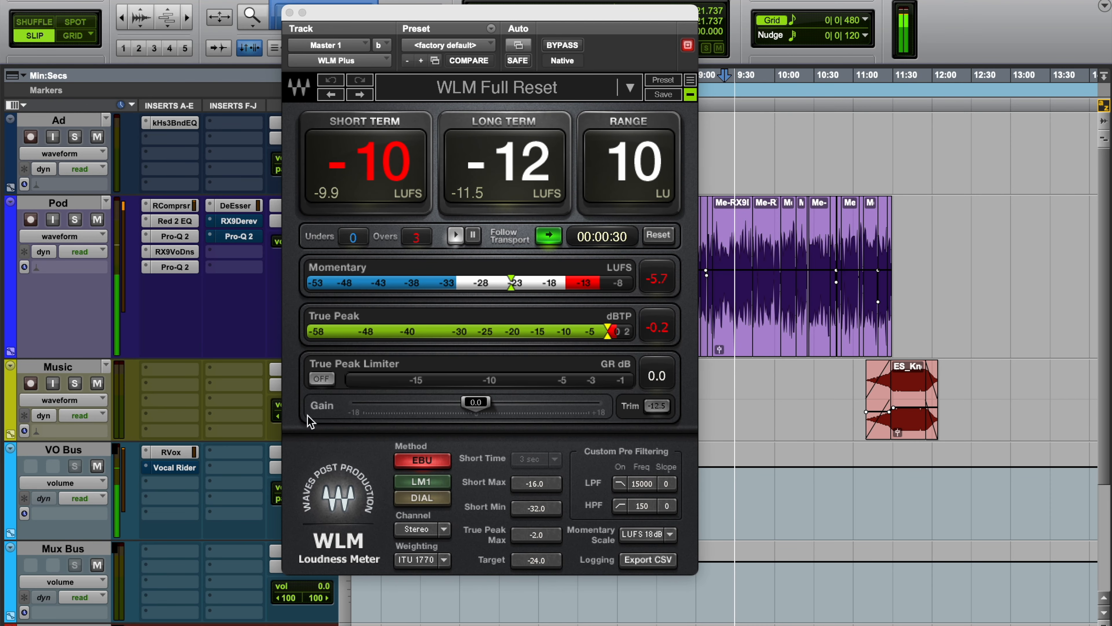
pyautogui.scroll(-5, 271, 417)
pyautogui.moveTo(400, 18); pyautogui.dragTo(565, 143)
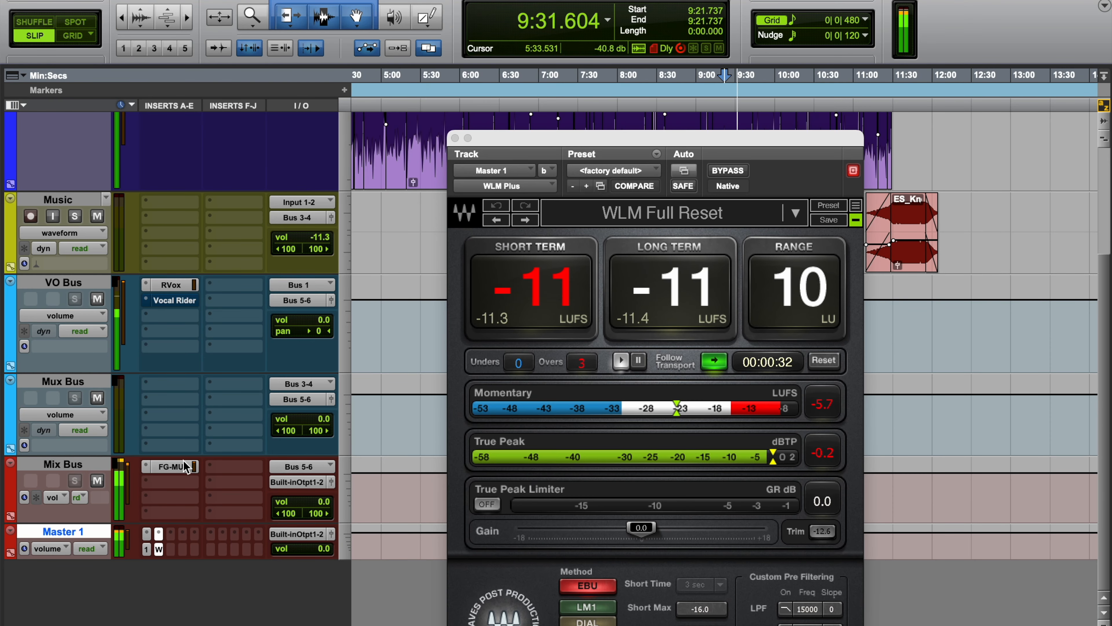
pyautogui.press('r')
pyautogui.press('r')
pyautogui.scroll(5, 220, 414)
pyautogui.press('t')
pyautogui.press('t')
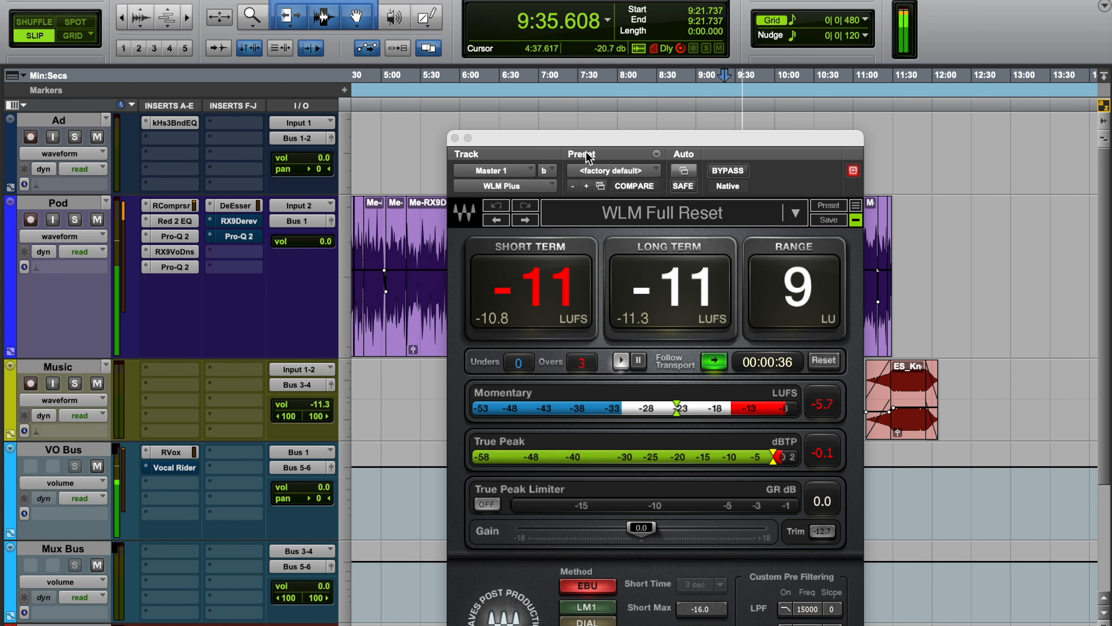
pyautogui.moveTo(597, 141); pyautogui.dragTo(531, 70)
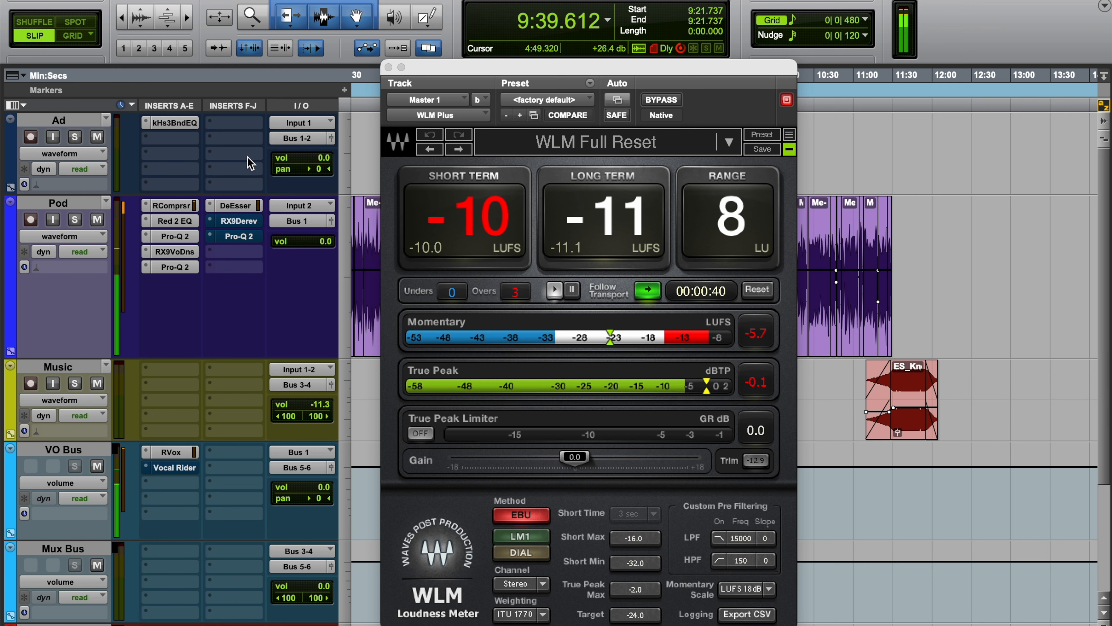
# Reduce the Mix Bus FG-MU's make-up gain to 3.0 dB and its input to 5.4 dB, and close the compressor
pyautogui.click(174, 625)
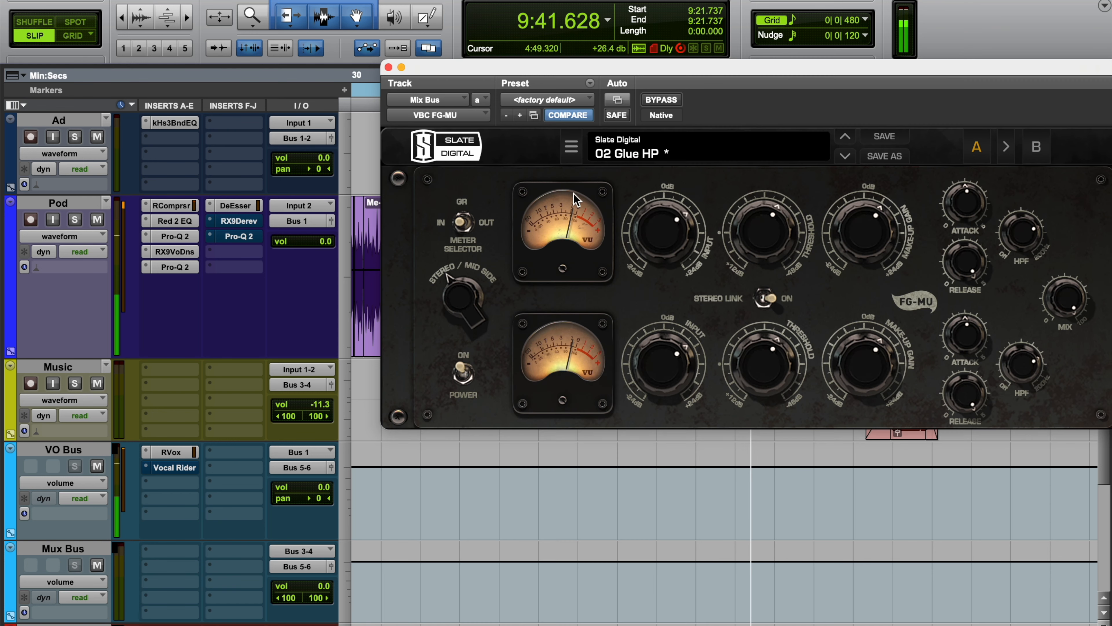
pyautogui.click(762, 239)
pyautogui.moveTo(877, 227); pyautogui.dragTo(879, 226)
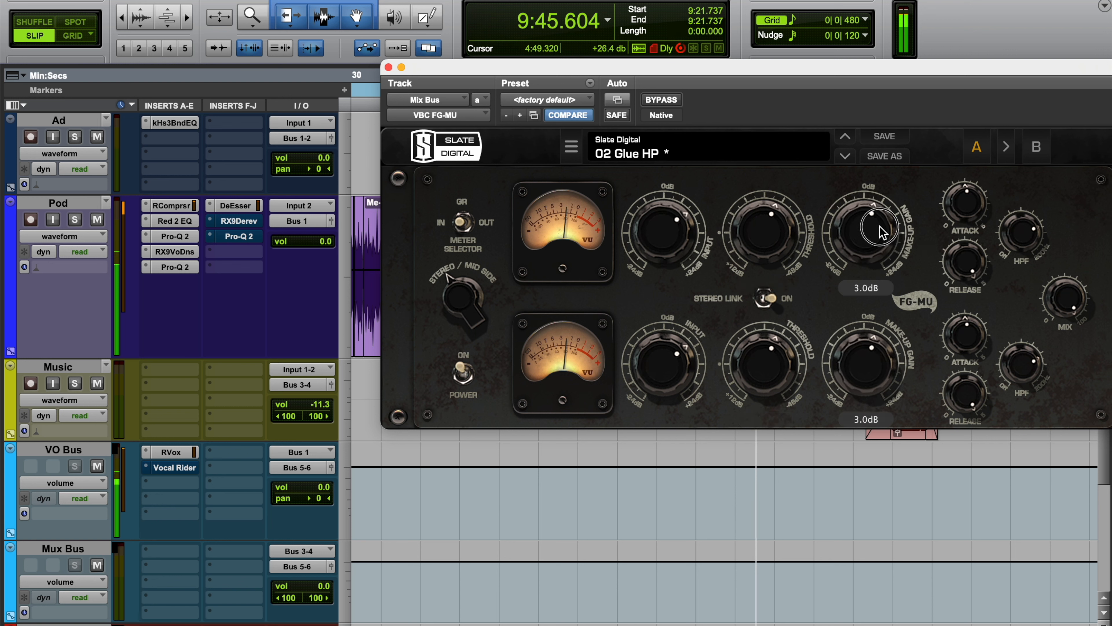
pyautogui.moveTo(667, 239); pyautogui.dragTo(665, 248)
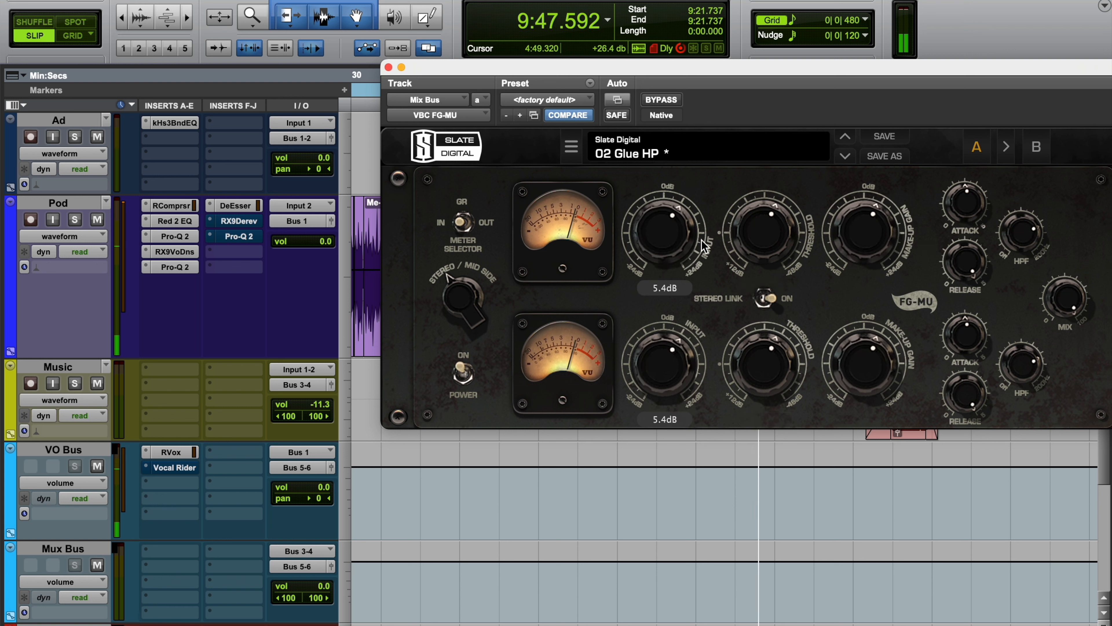
pyautogui.click(389, 67)
# Check the VO Bus RVox settings against the Master 1 WLM Plus loudness readings, keeping the meter open beside the tracks
pyautogui.scroll(-4, 661, 363)
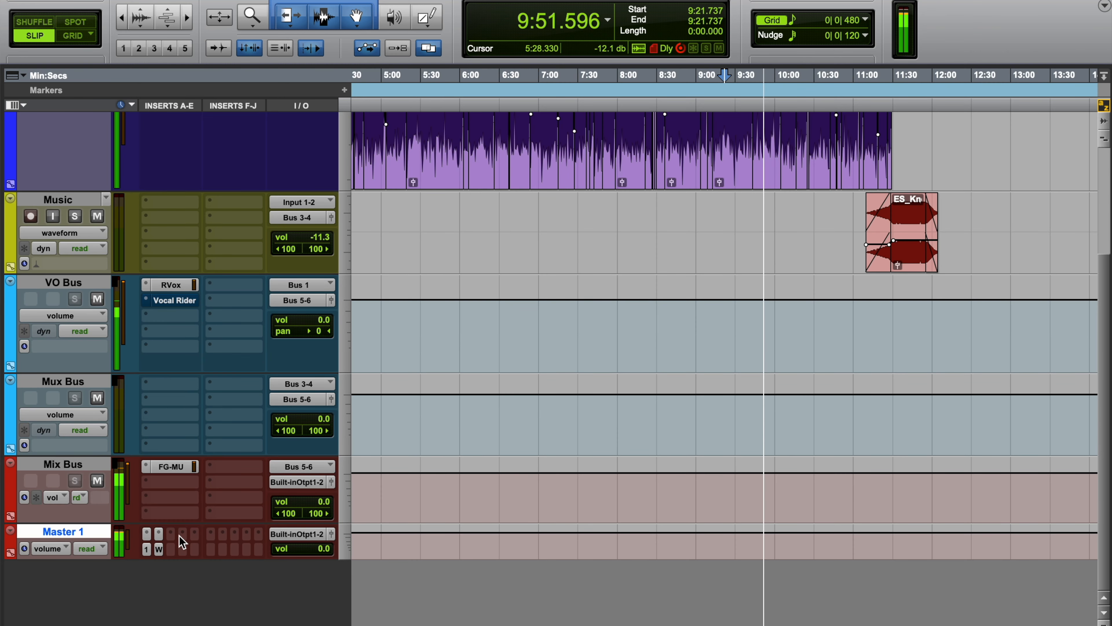
pyautogui.click(157, 535)
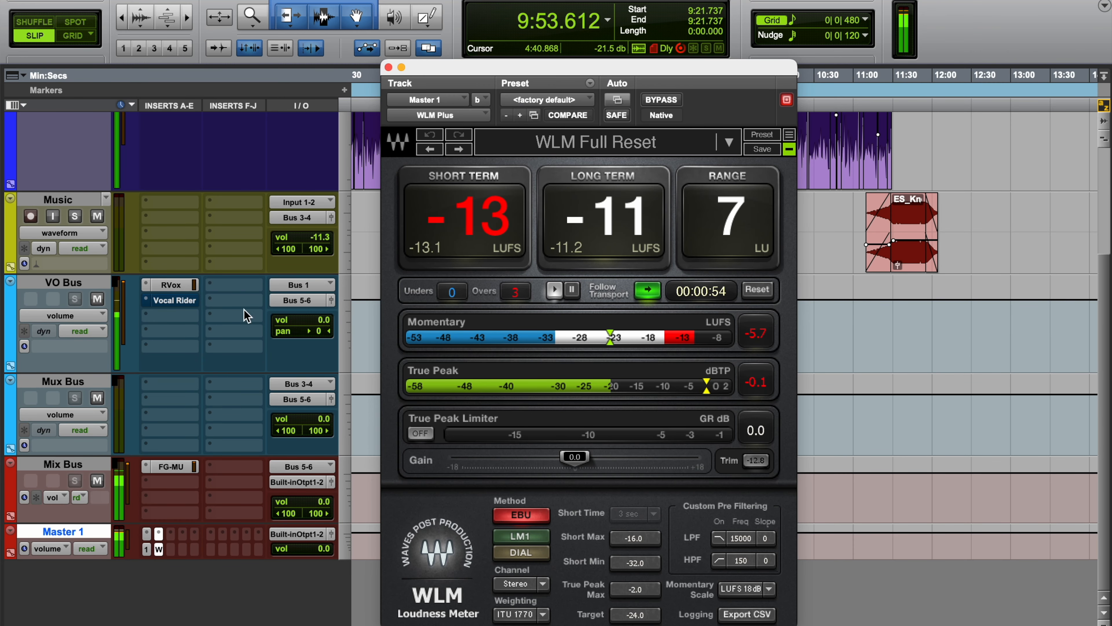
pyautogui.click(175, 284)
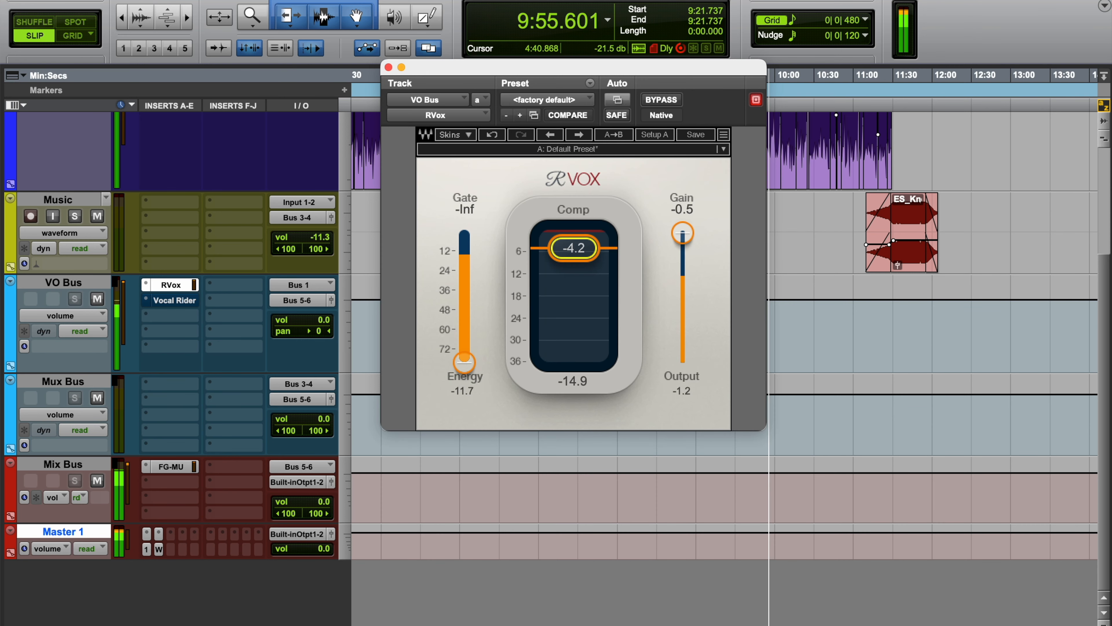
pyautogui.click(388, 66)
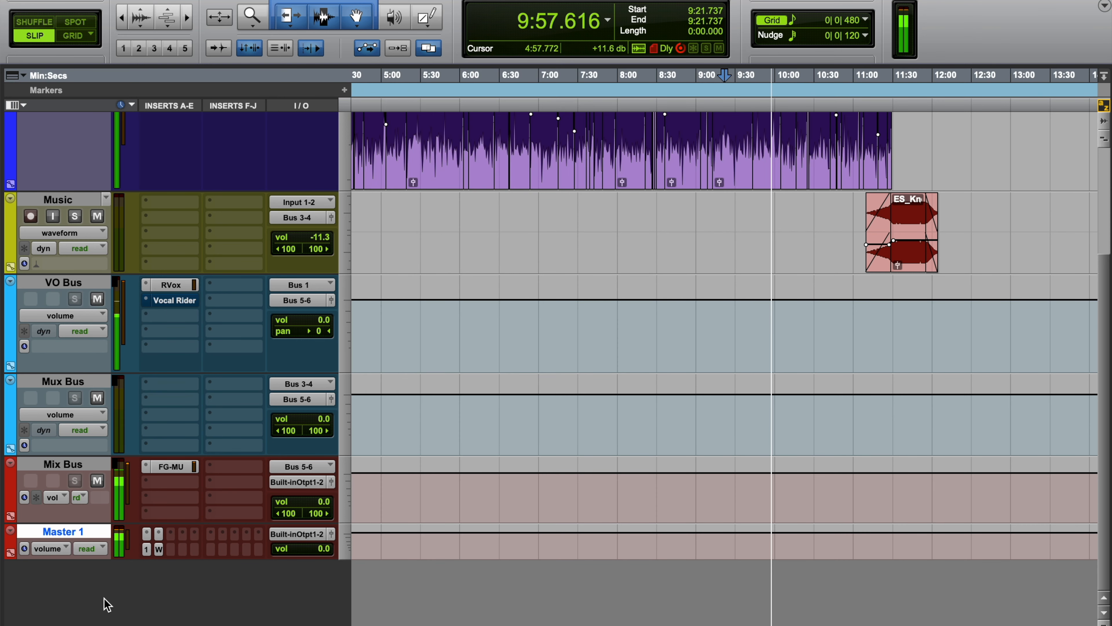
pyautogui.click(158, 548)
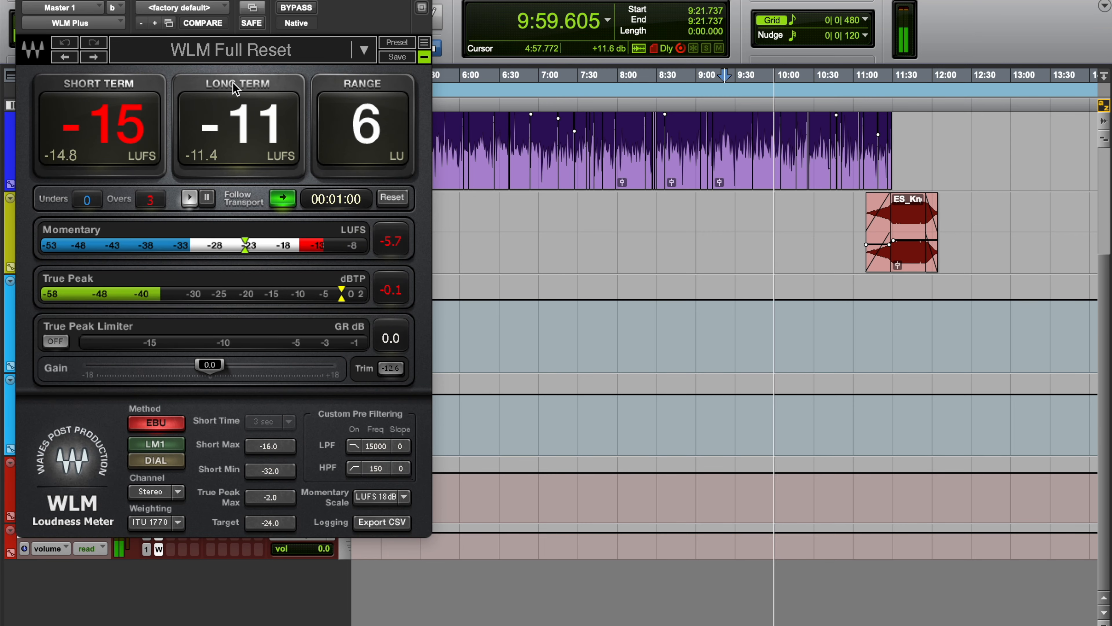
pyautogui.moveTo(296, 4); pyautogui.dragTo(641, 258)
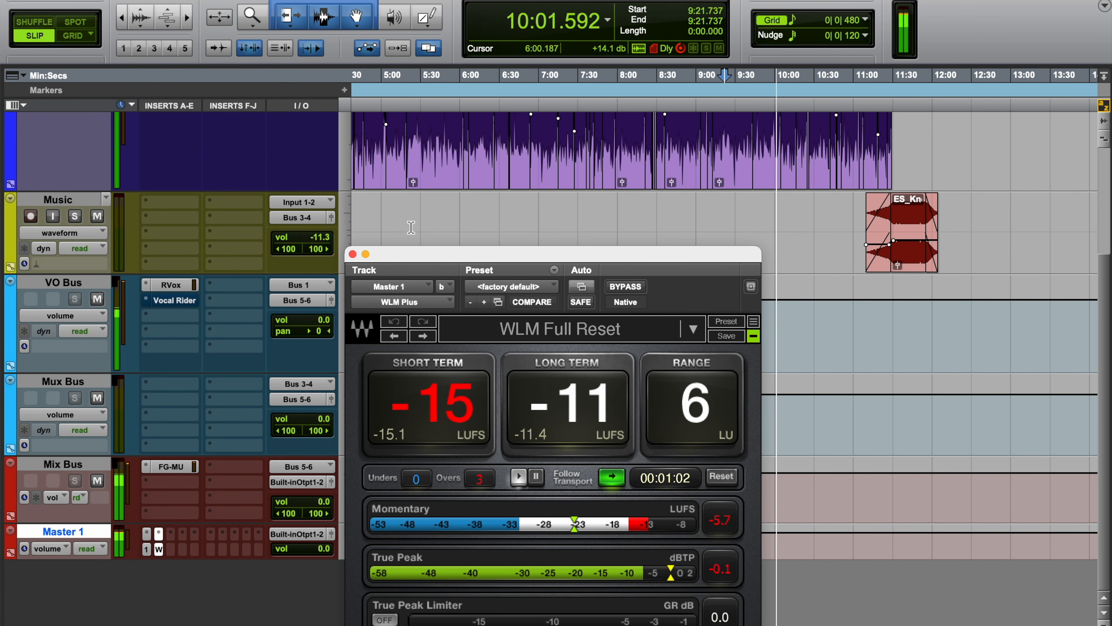
# Open the Pod track's RCompressor and set its gain to -1.4 and its threshold to -21.0
pyautogui.scroll(3, 184, 210)
pyautogui.click(183, 207)
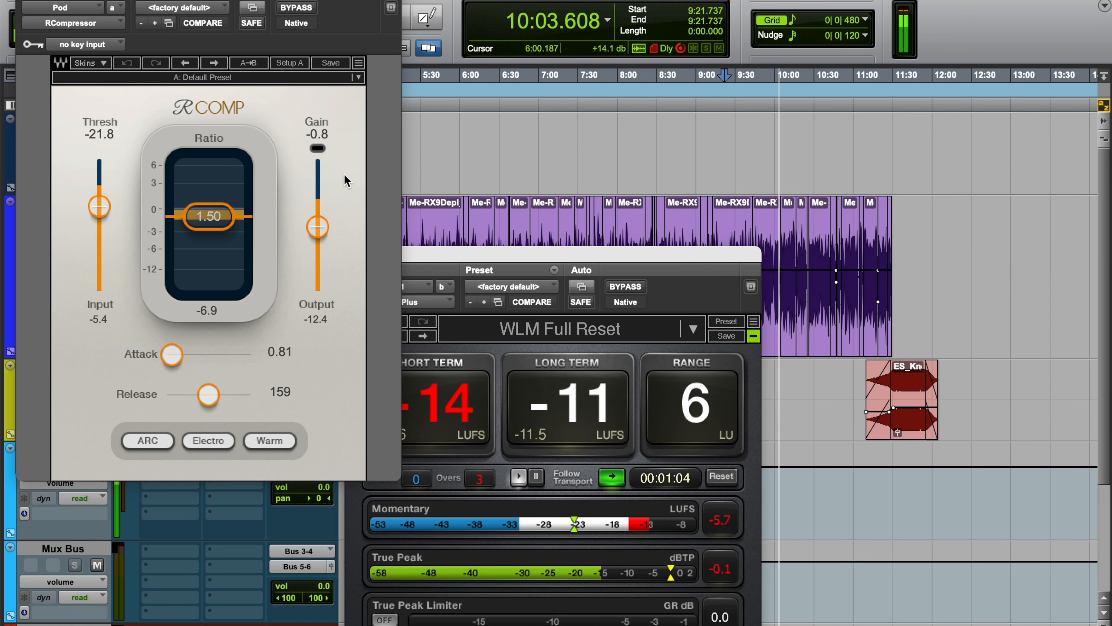
pyautogui.moveTo(318, 225); pyautogui.dragTo(318, 228)
pyautogui.moveTo(99, 206); pyautogui.dragTo(100, 204)
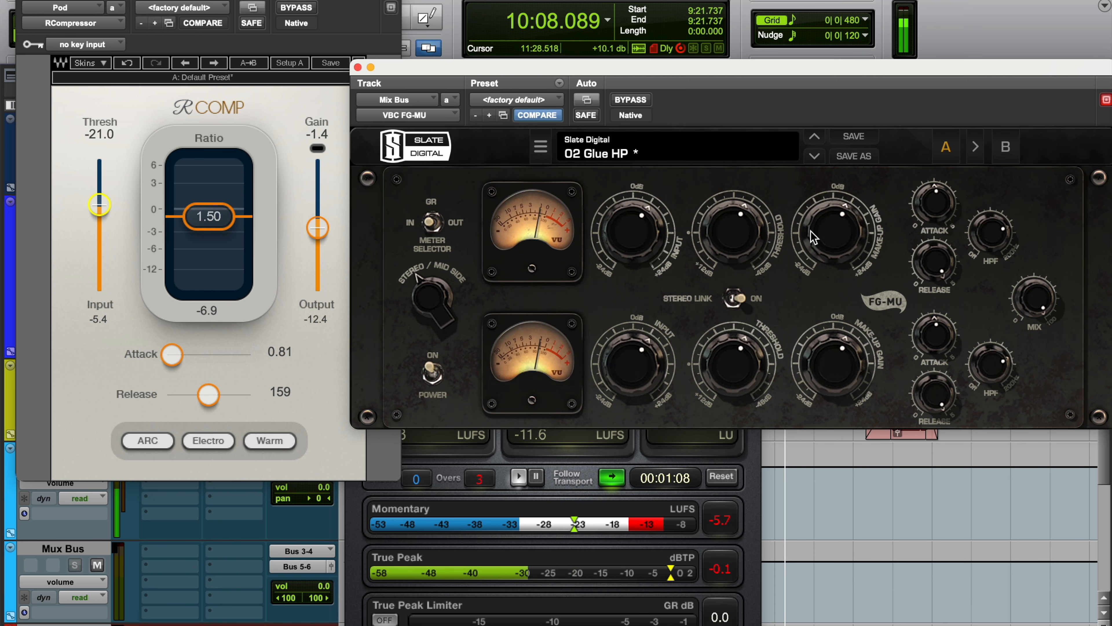
# Set the Mix Bus FG-MU to 3.1 dB make-up gain, 3.6 dB input and -22.6 threshold, and close it
pyautogui.click(813, 232)
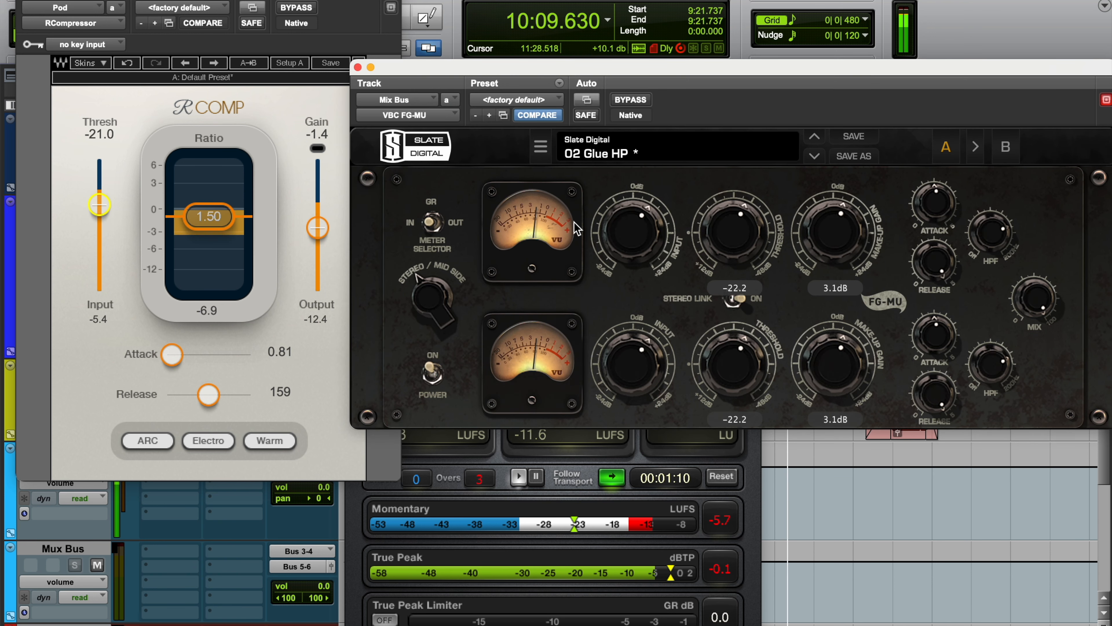
pyautogui.moveTo(609, 234); pyautogui.dragTo(609, 239)
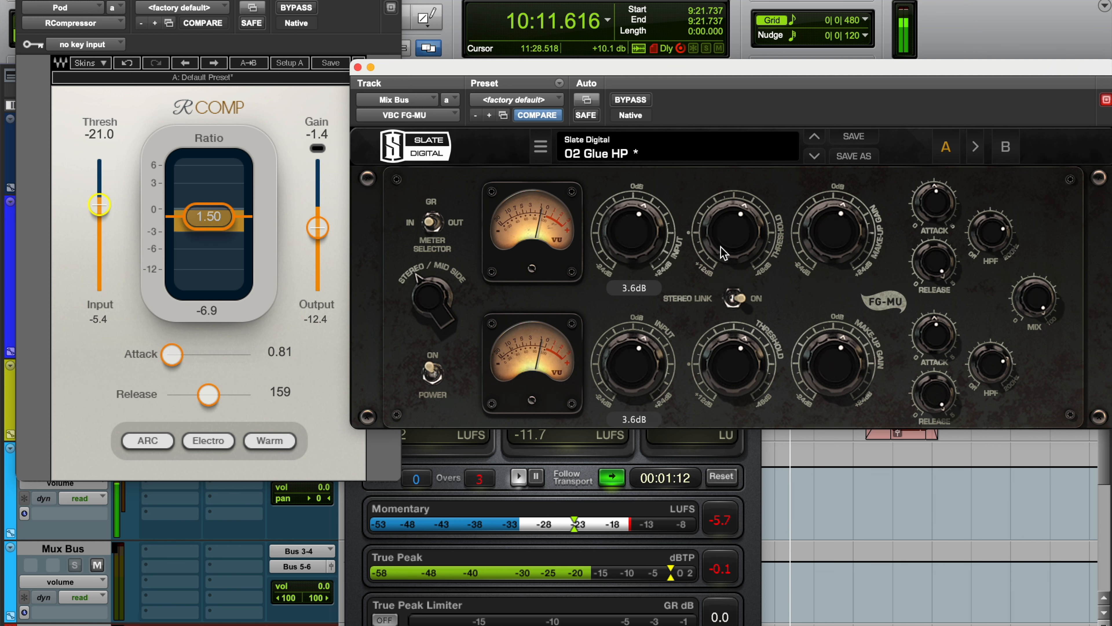
pyautogui.click(717, 232)
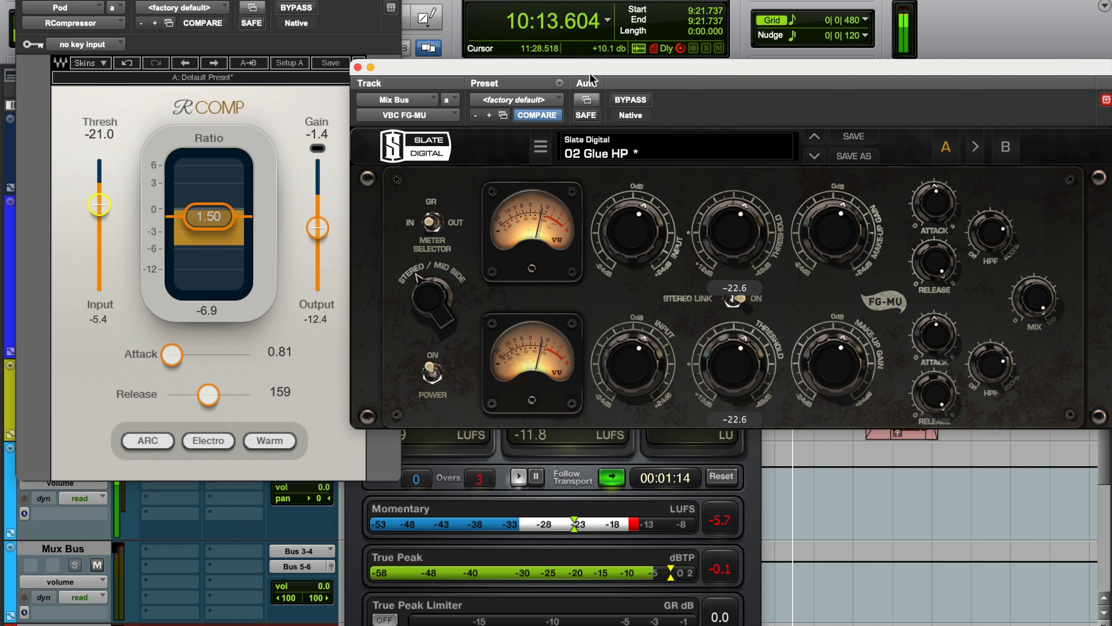
pyautogui.click(358, 67)
# Bring the whole WLM Plus readout into view and place the edit cursor at 10:55.360 on the timeline
pyautogui.moveTo(657, 252); pyautogui.dragTo(636, 85)
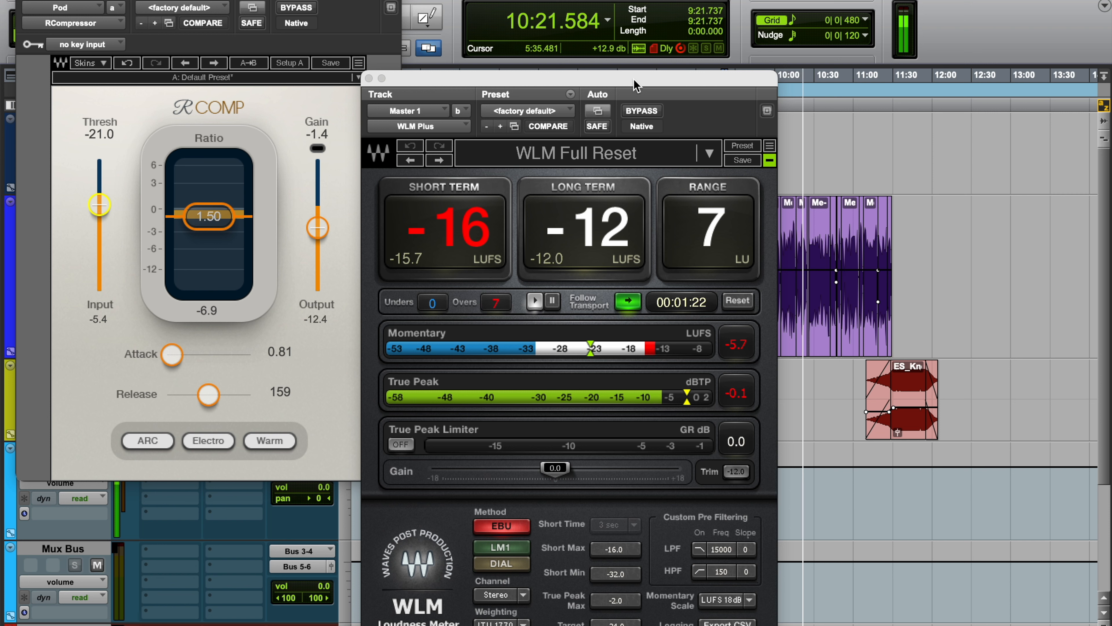
pyautogui.click(847, 133)
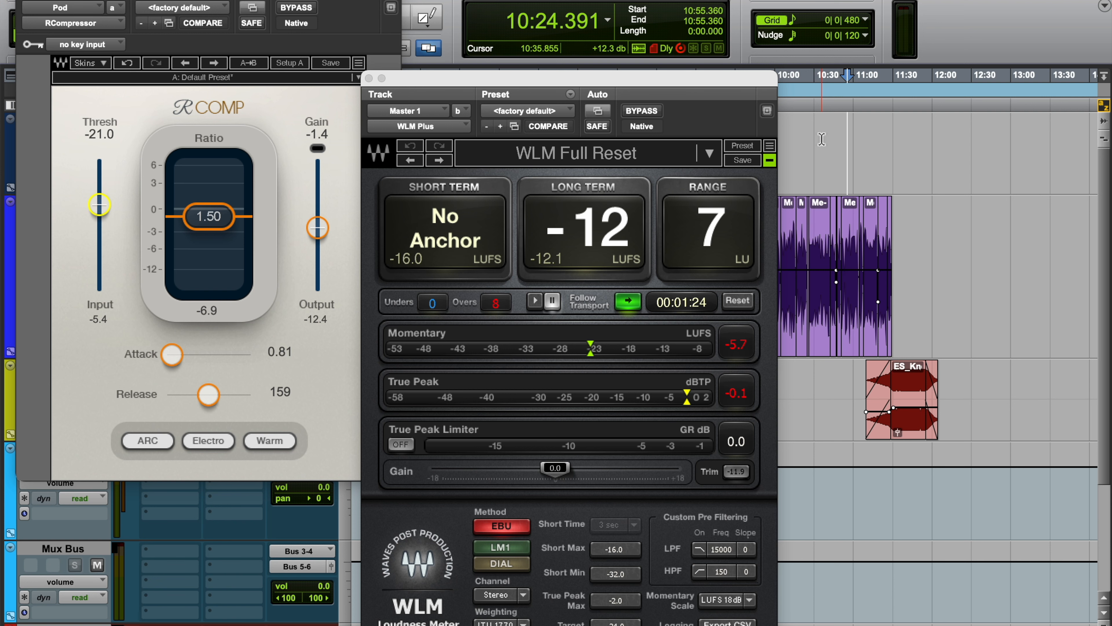
# Reset the WLM Plus loudness measurement and move its window aside to uncover the last Pod clips
pyautogui.hscroll(5, 789, 226)
pyautogui.click(736, 301)
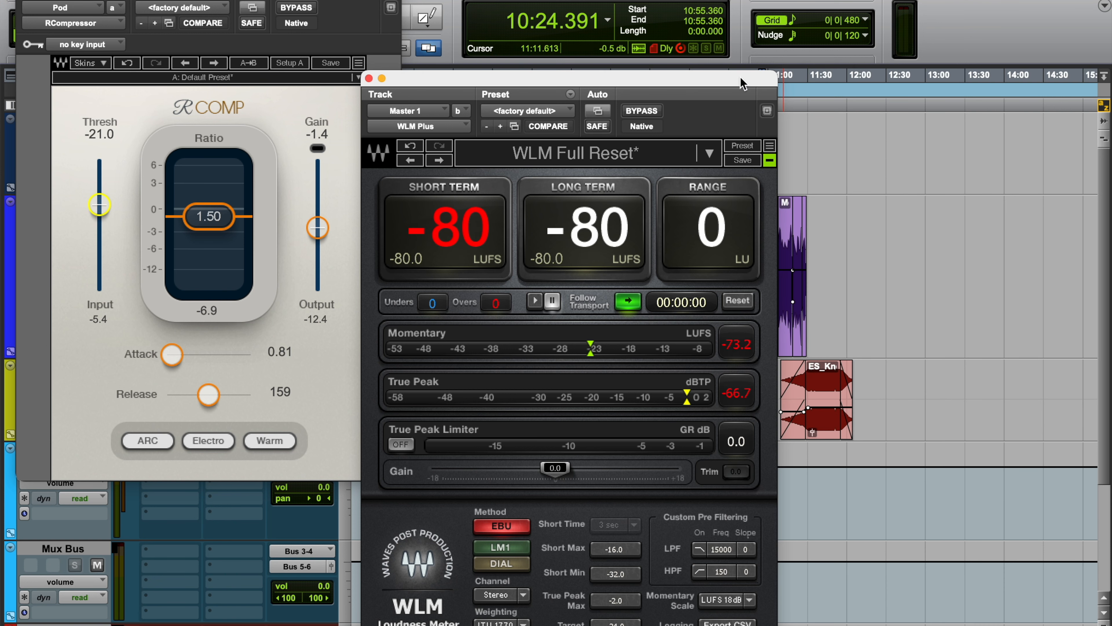
pyautogui.moveTo(736, 77); pyautogui.dragTo(552, 90)
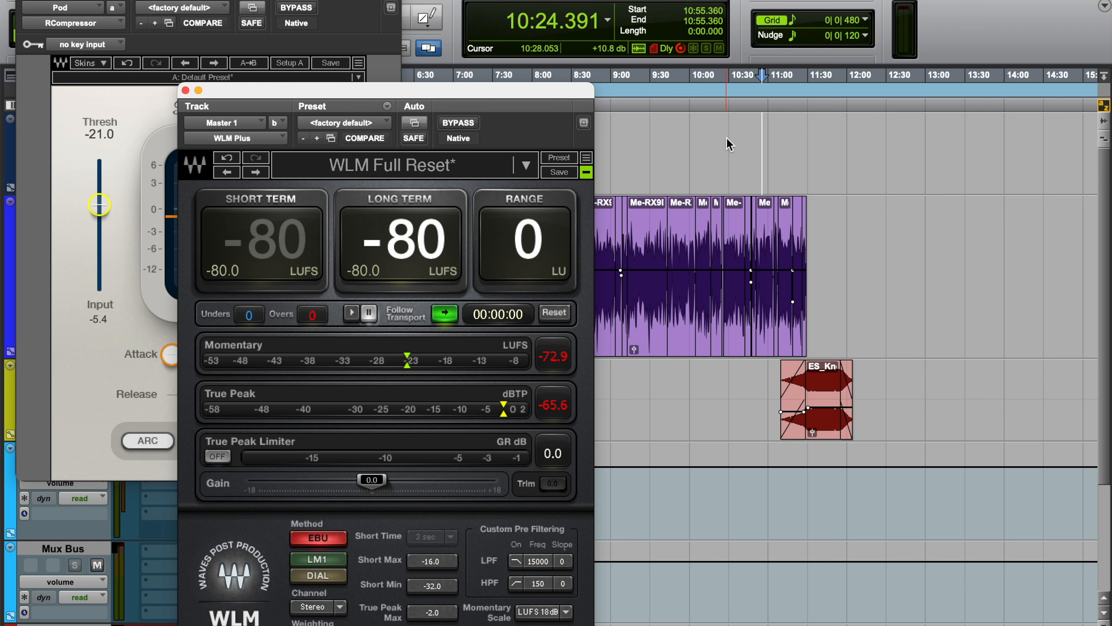
# Play the mix from 10:37.155 for a few seconds to check its loudness on WLM Plus, and stop playback
pyautogui.click(735, 140)
pyautogui.press('space')
pyautogui.press('t')
pyautogui.press('t')
pyautogui.press('t')
pyautogui.press('t')
pyautogui.scroll(-4, 823, 219)
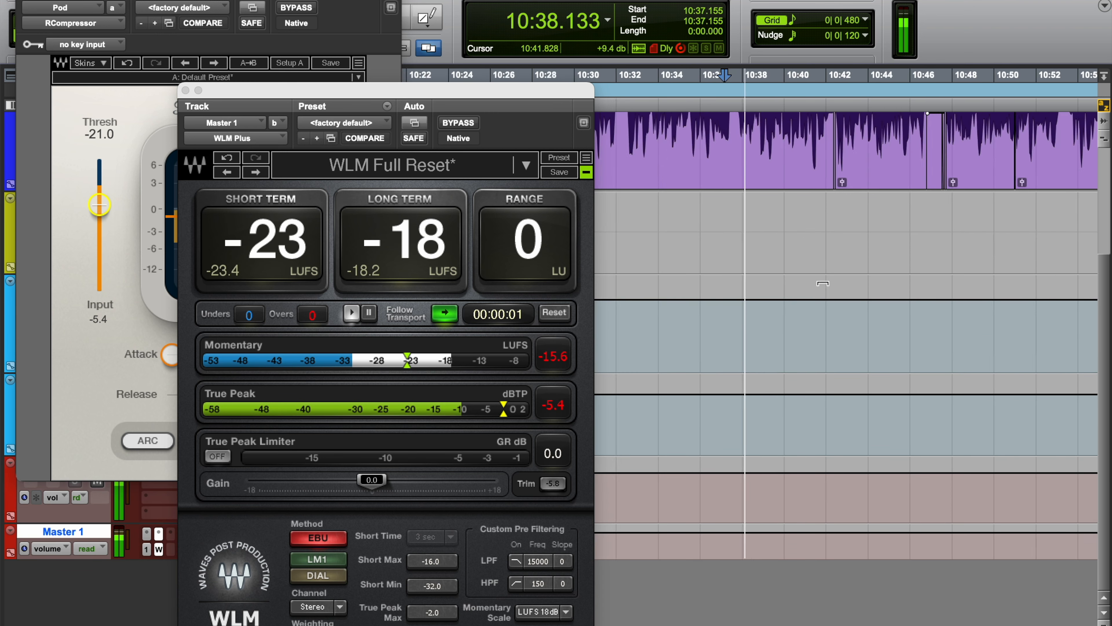
pyautogui.press('r')
pyautogui.press('r')
pyautogui.scroll(4, 763, 267)
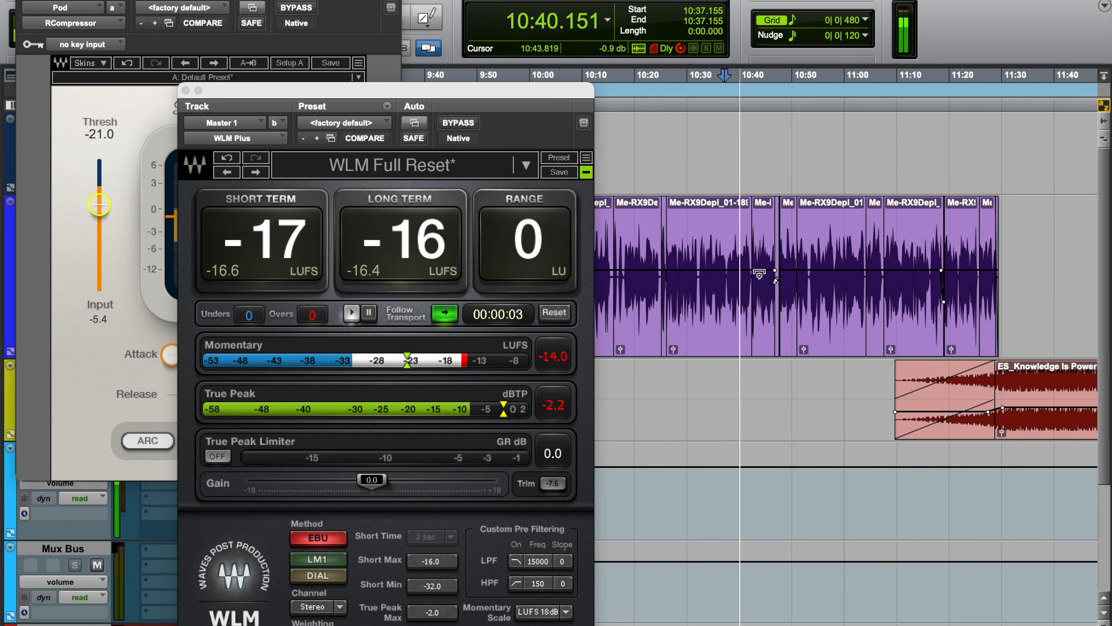
pyautogui.press('space')
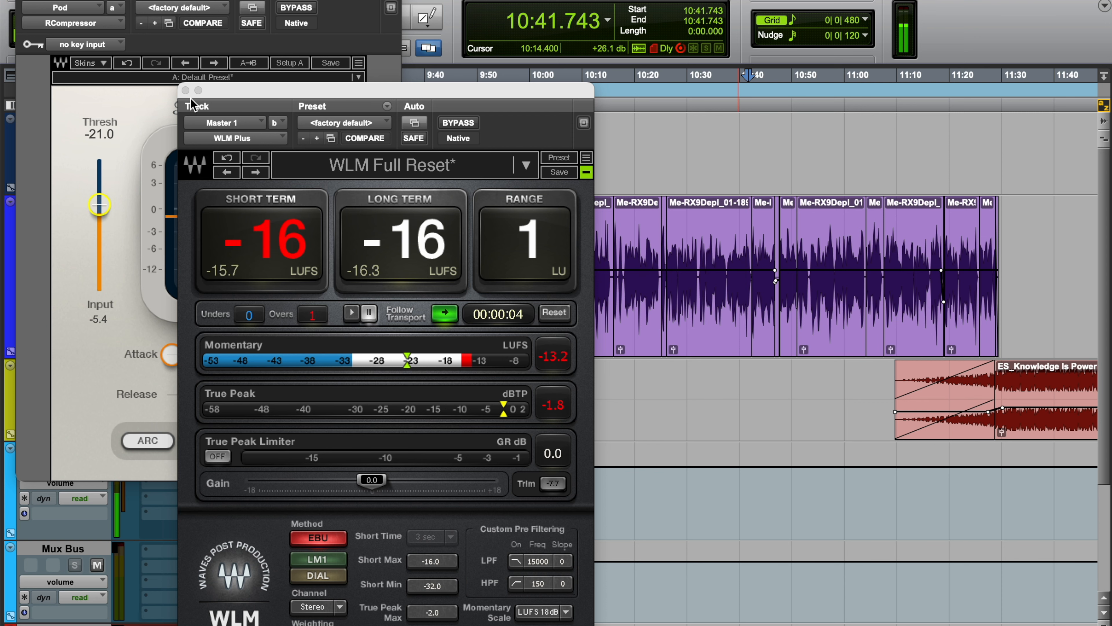
# Close the WLM Plus and RCompressor windows and place the edit cursor at 11:15.189 on the Pod track
pyautogui.click(185, 89)
pyautogui.click(25, 1)
pyautogui.click(924, 210)
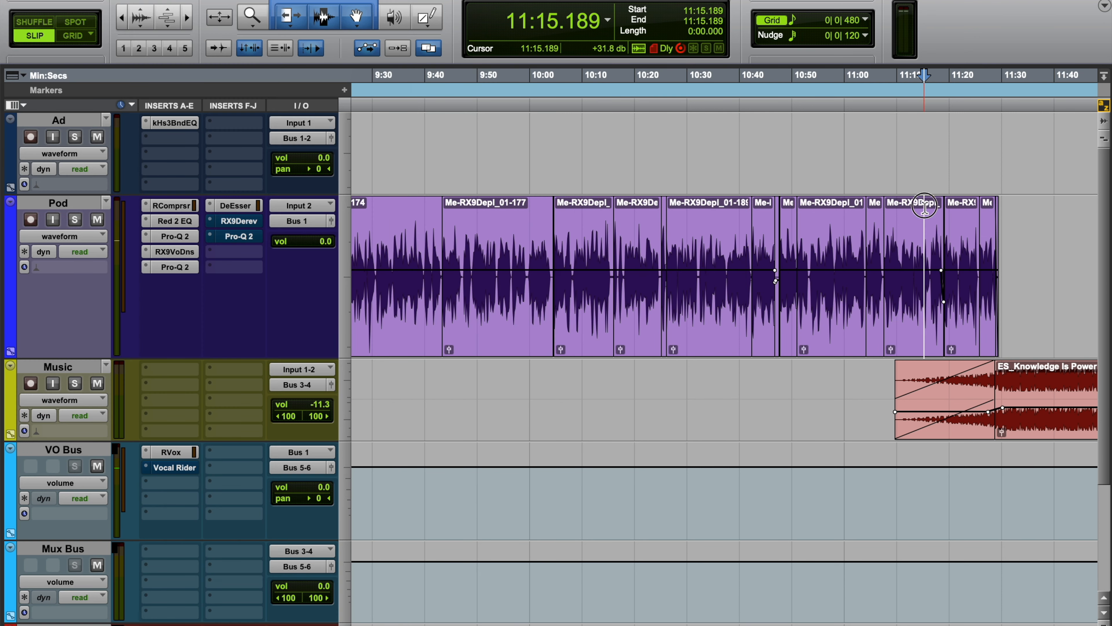
# Return to the session start and reduce the track heights so all tracks from Ad to Master 1 fit in view
pyautogui.press('r')
pyautogui.press('r')
pyautogui.press('r')
pyautogui.press('Return')
pyautogui.press('t')
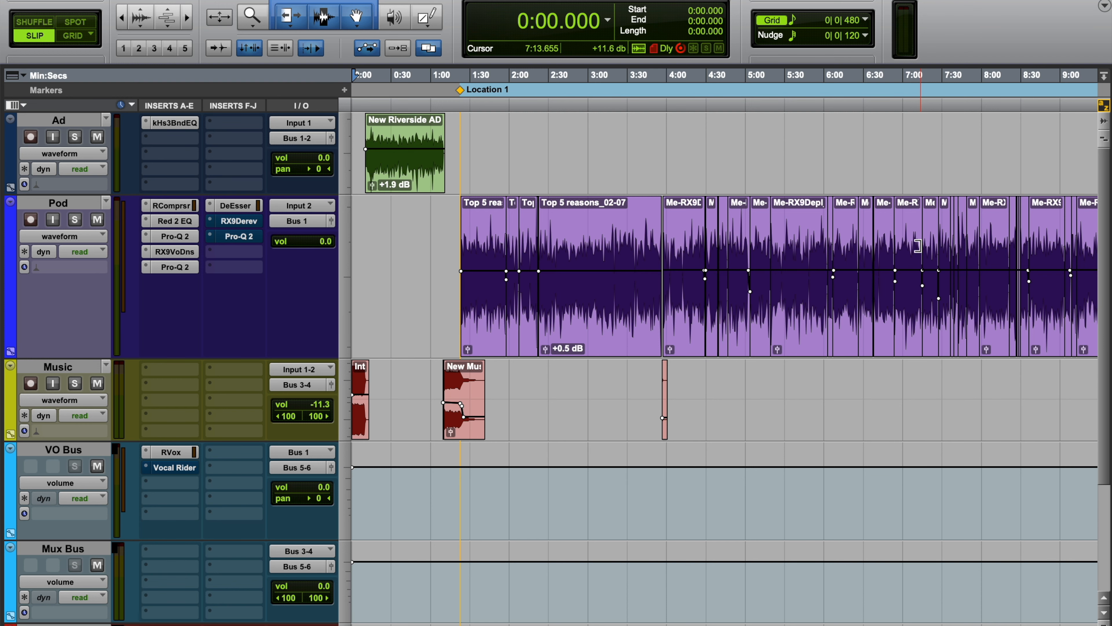
pyautogui.hotkey('ctrl', 'alt', 'Down')
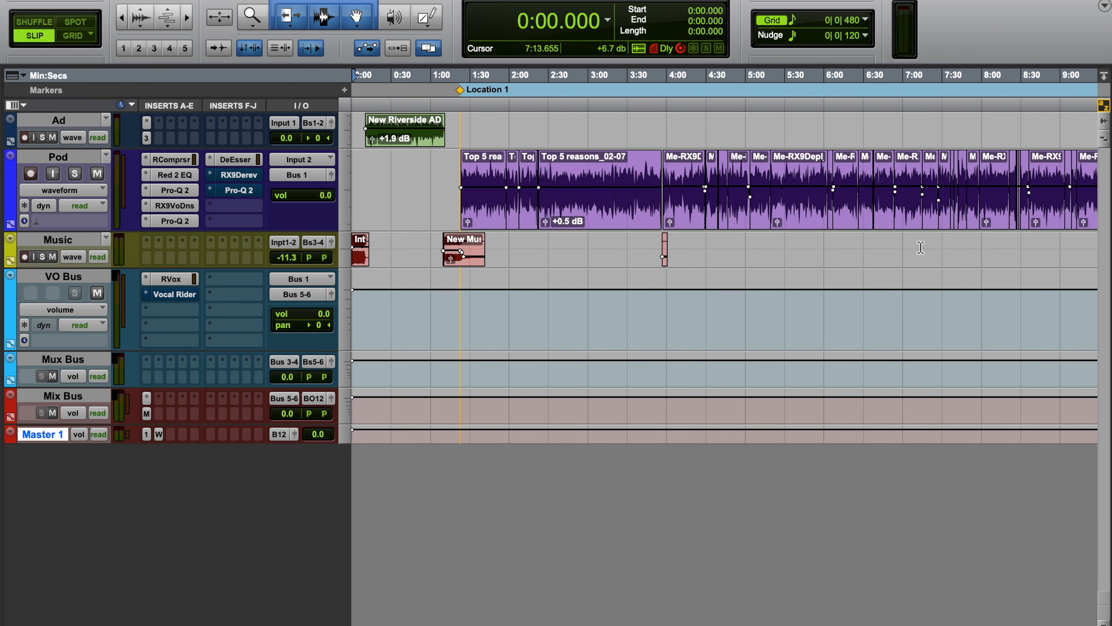